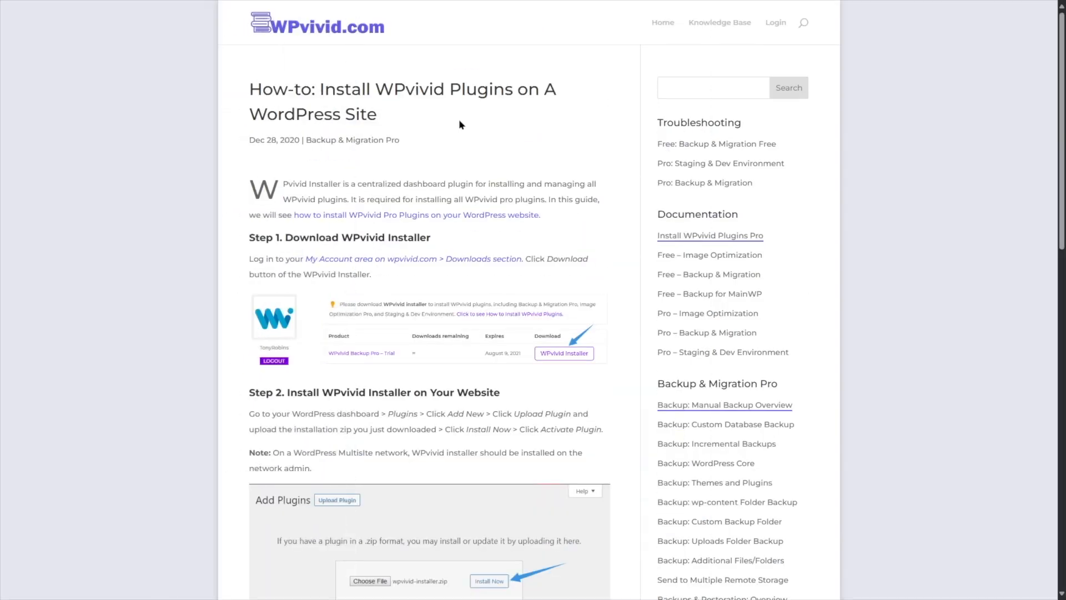
- Review the WPvivid Installer download and installation steps in the guide, and open the plugin upload form in the WordPress admin
scroll(459, 120, down, 1)
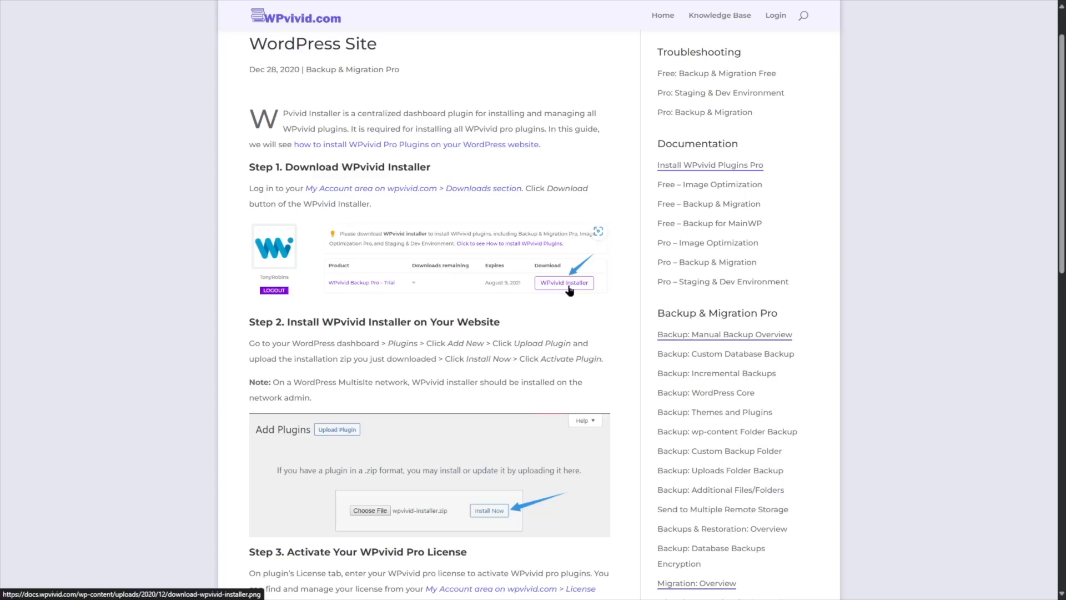
scroll(558, 286, down, 2)
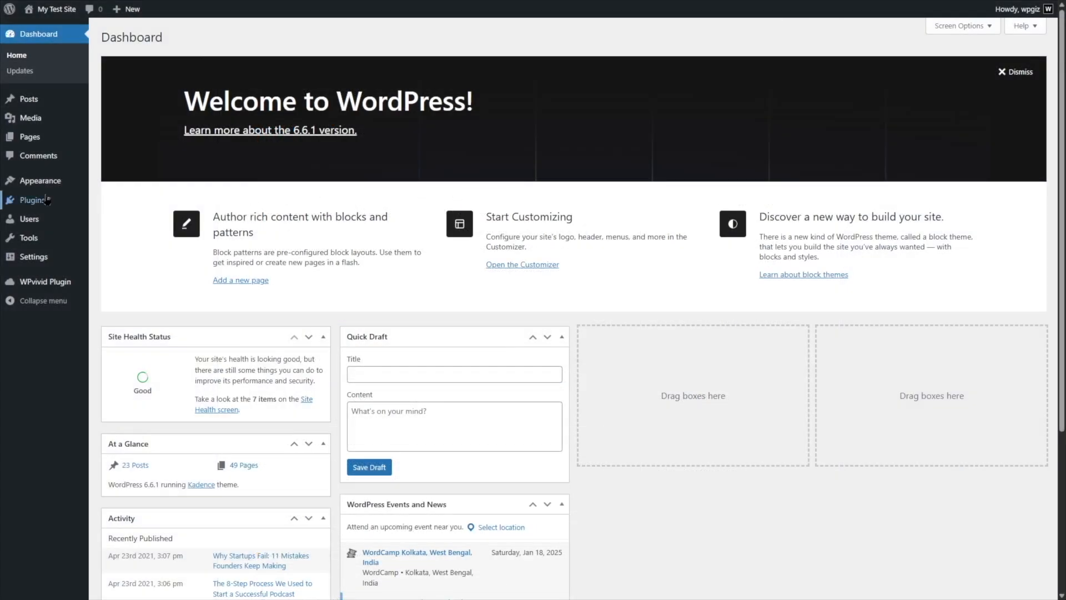
mouse_move(41, 202)
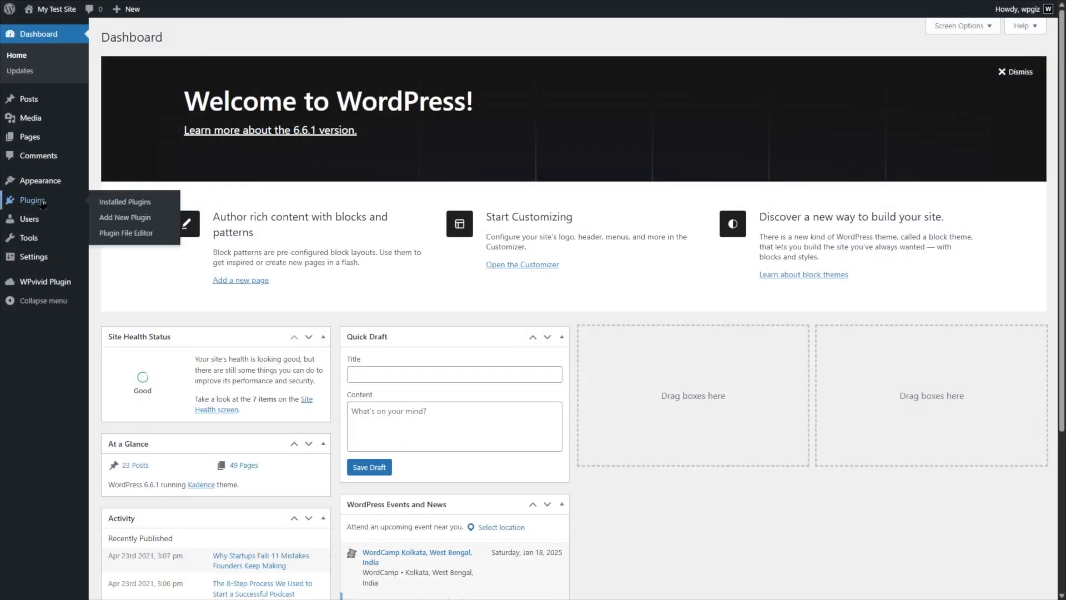
click(122, 223)
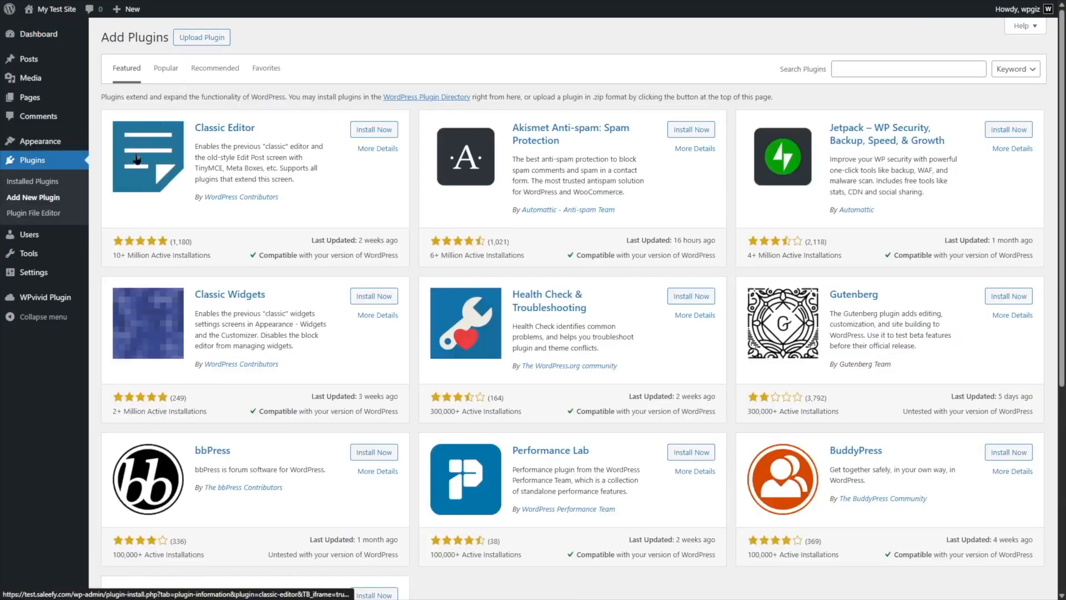
click(197, 43)
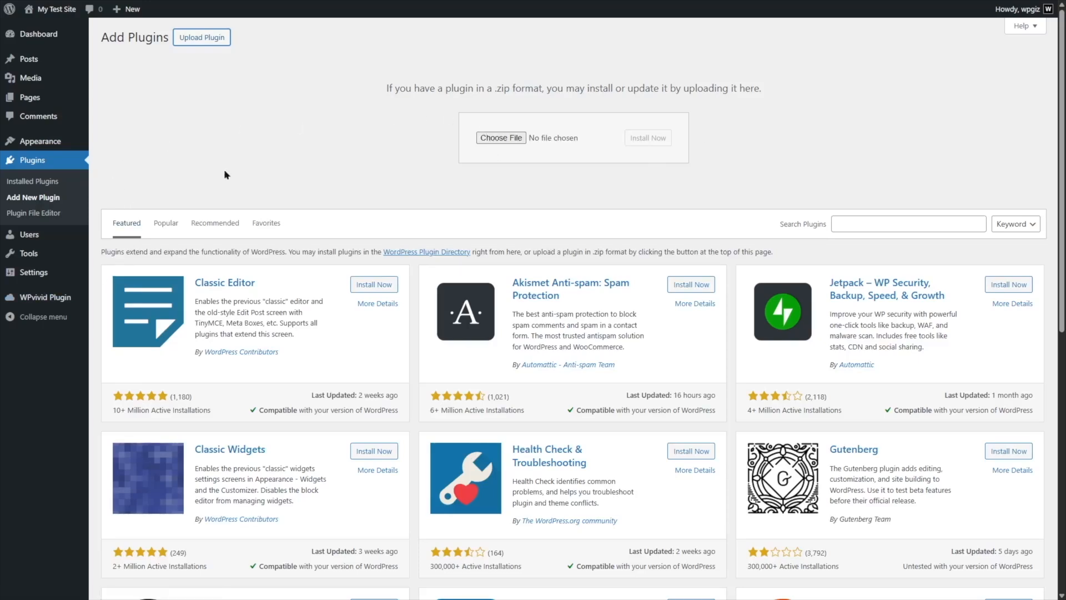
- Open the WPvivid plugin dashboard and examine its license and add-ons area against steps 3 and 4 of the installation guide
mouse_move(34, 299)
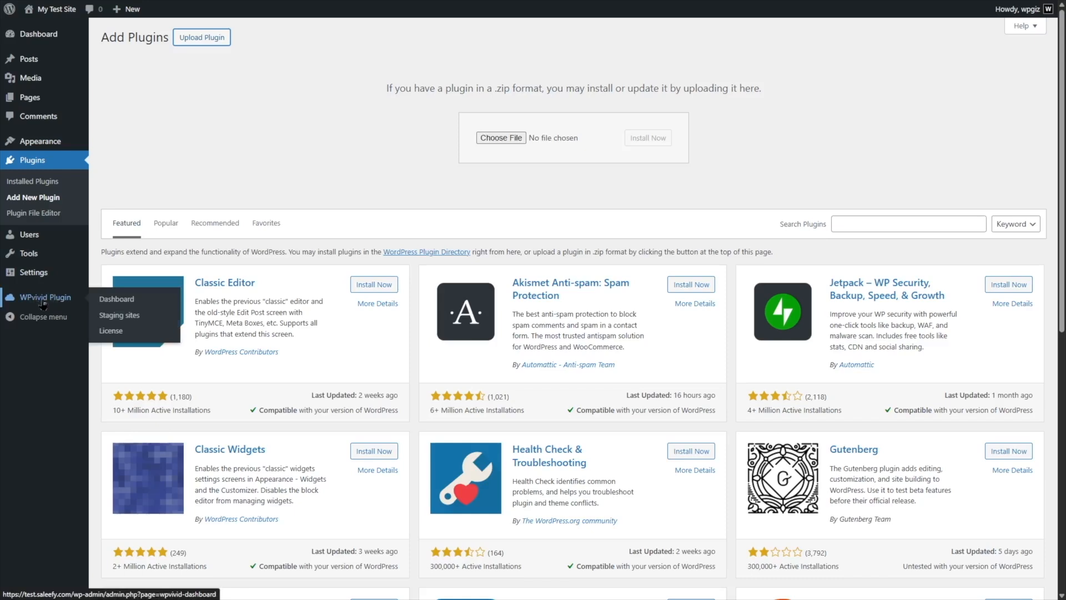
click(49, 305)
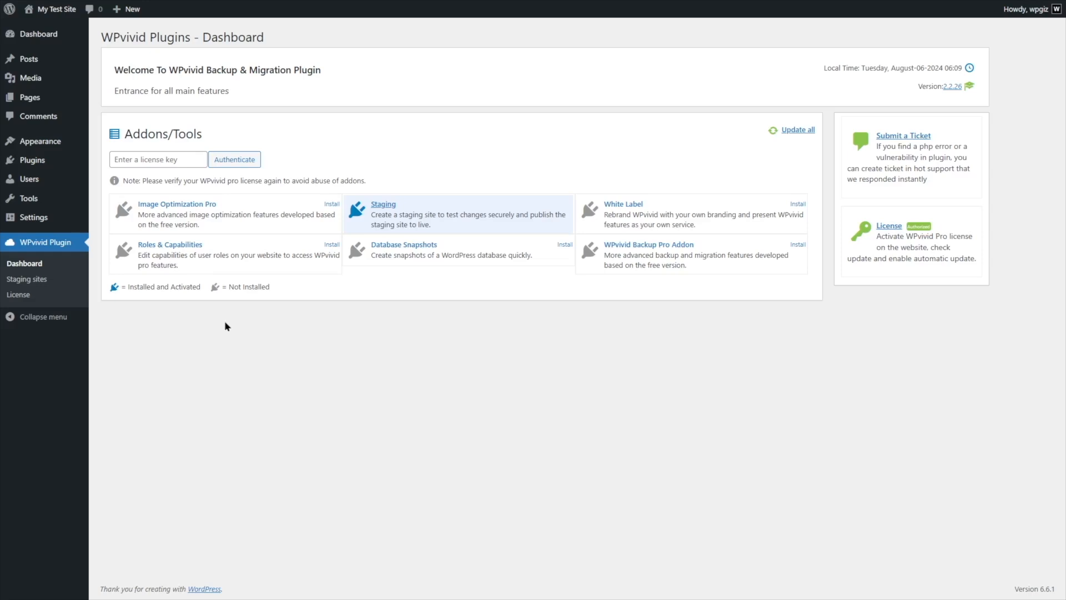
key(ctrl+Tab)
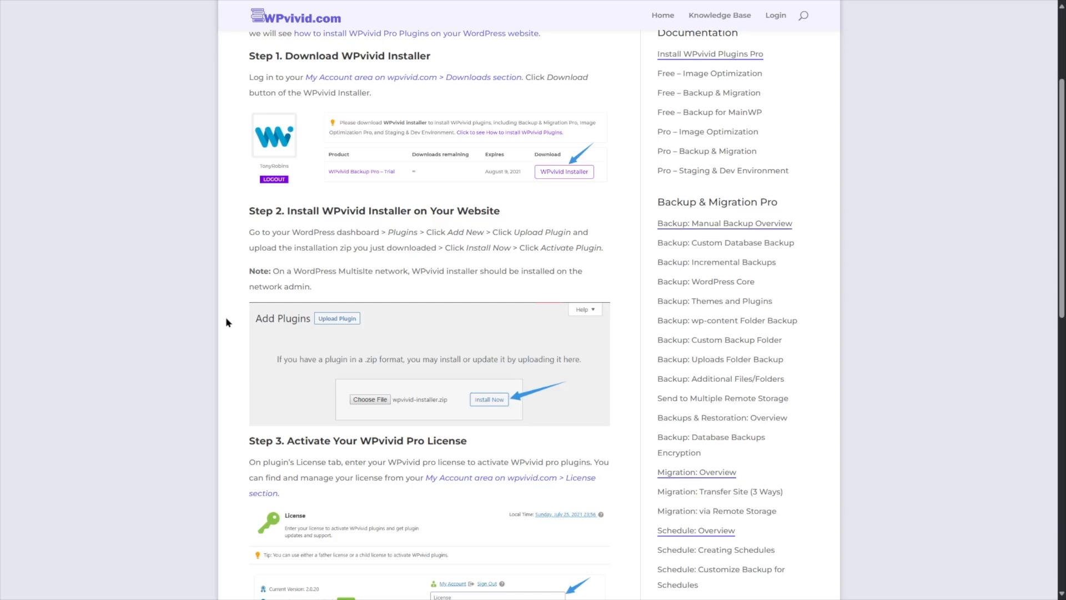
scroll(226, 321, down, 4)
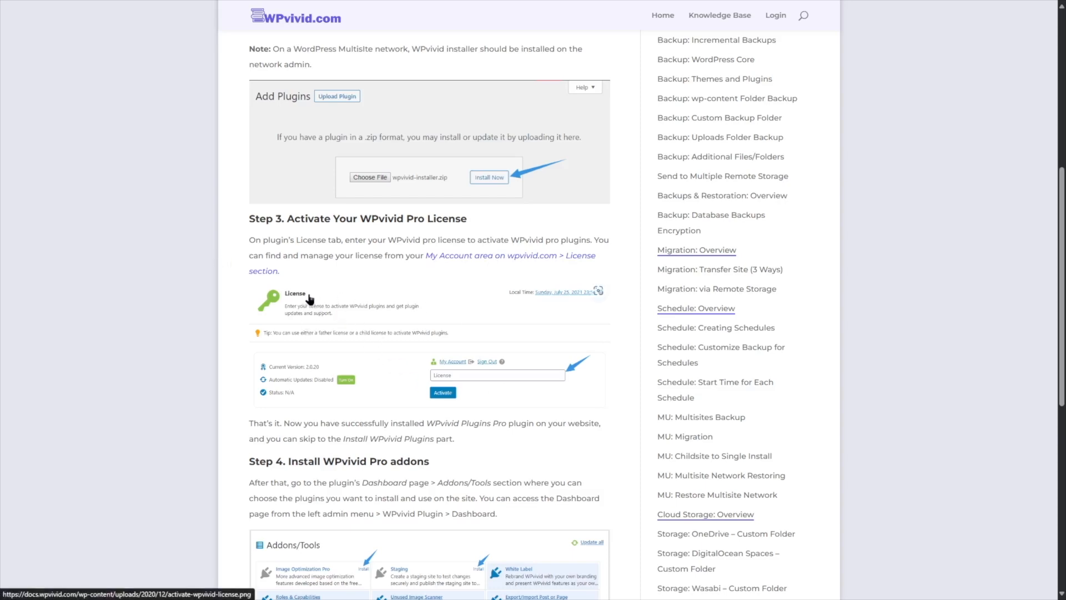
scroll(319, 266, down, 3)
scroll(416, 223, up, 1)
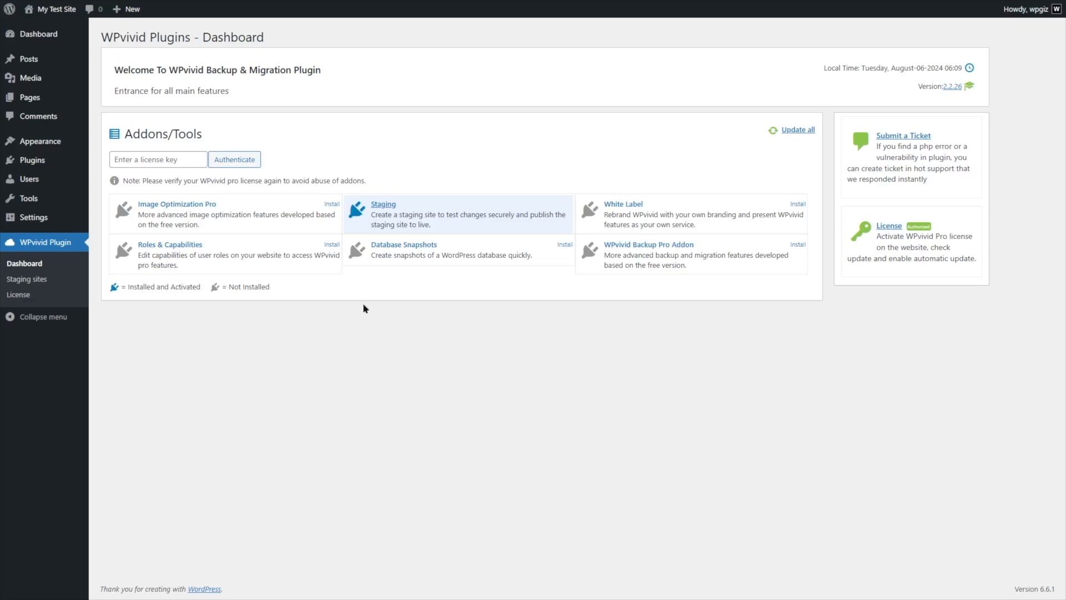
click(145, 160)
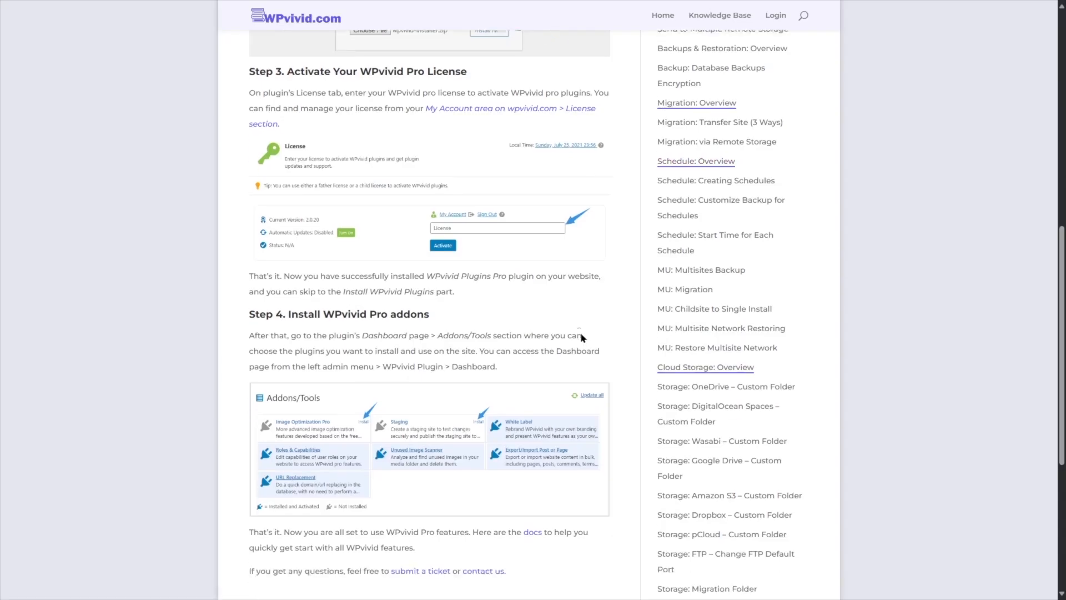
scroll(581, 335, down, 2)
scroll(581, 334, up, 1)
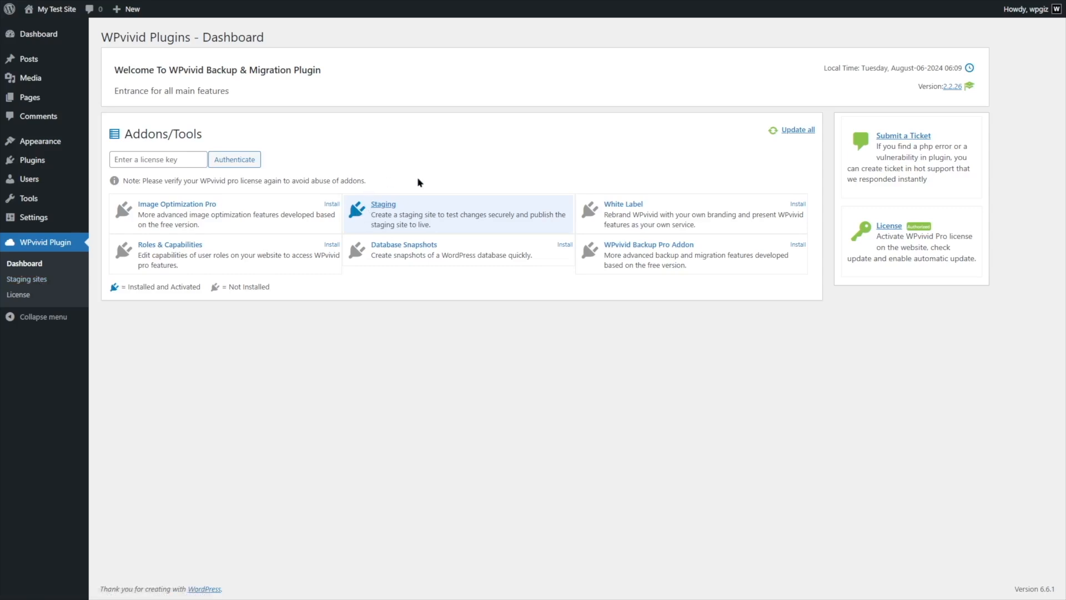
- Open the WPvivid staging sites page and start setting up a new staging site
click(31, 285)
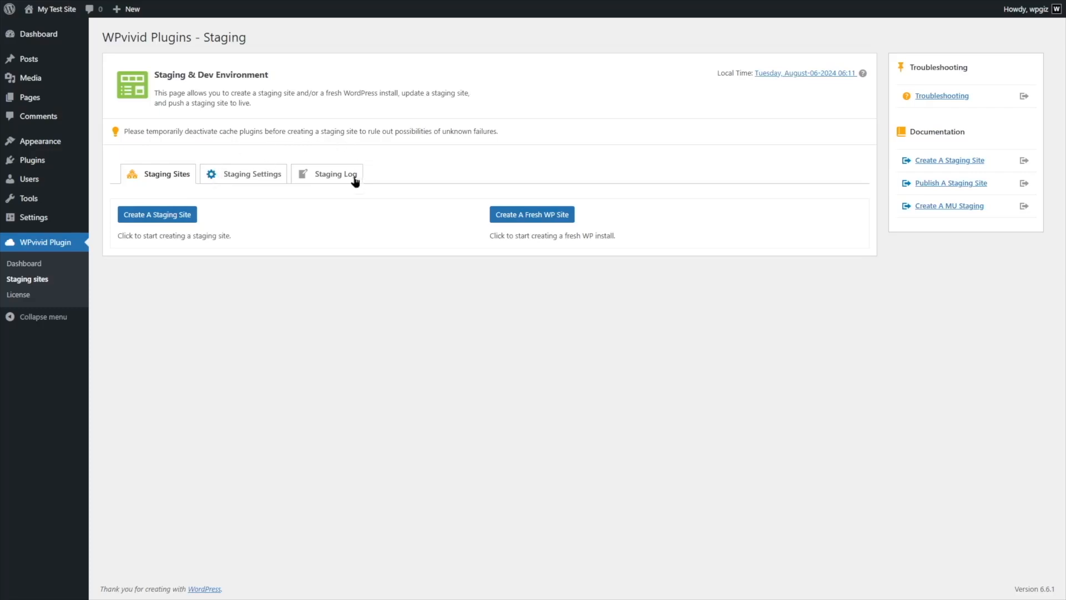
click(160, 221)
scroll(155, 220, down, 2)
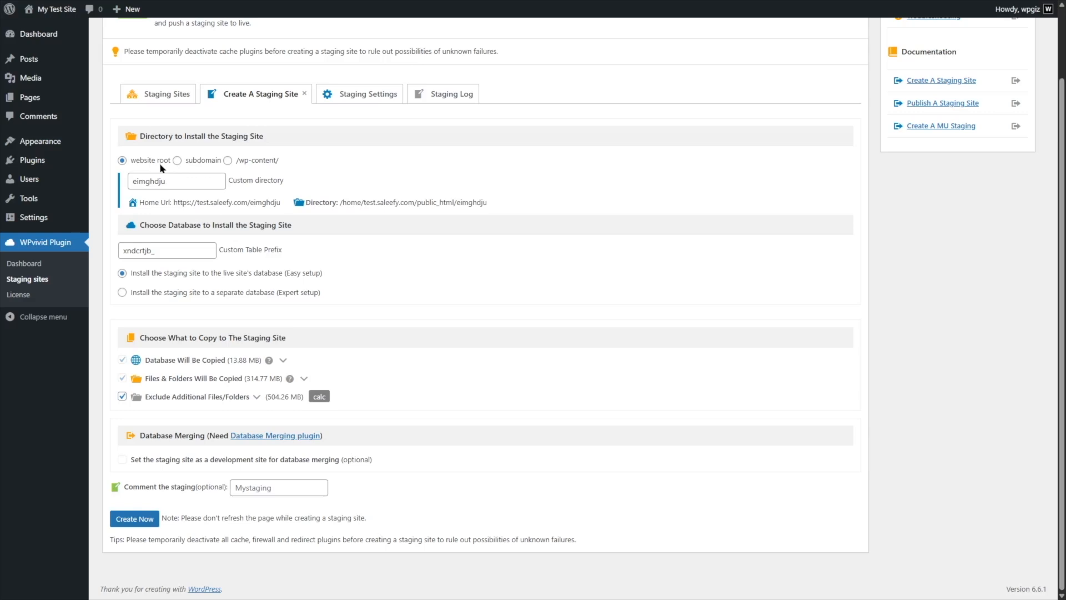
- Set the staging site to install under /wp-content/ with the custom directory staging1
click(178, 160)
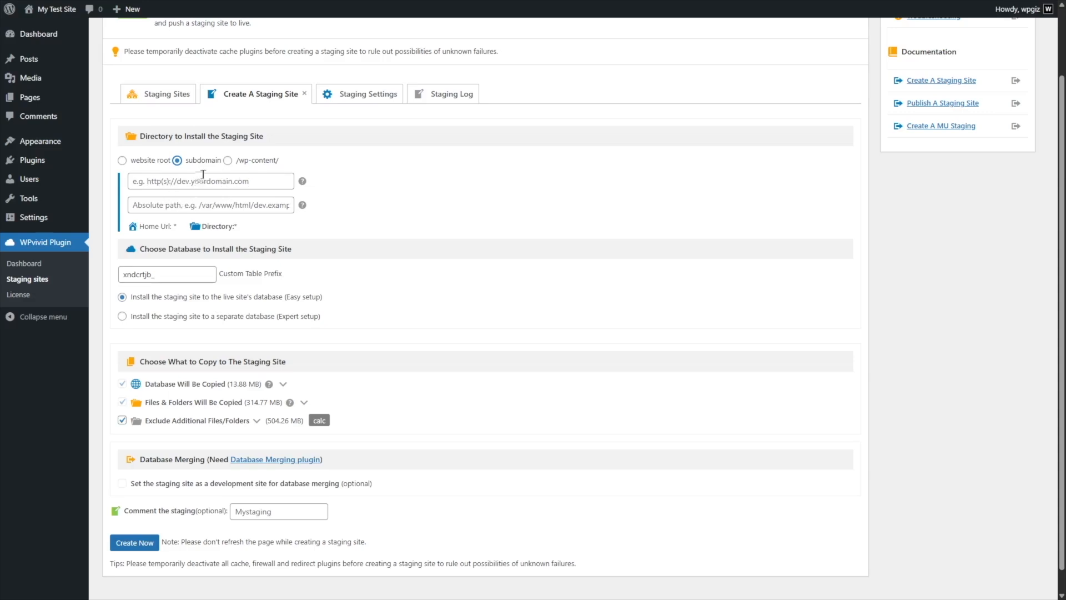
click(225, 161)
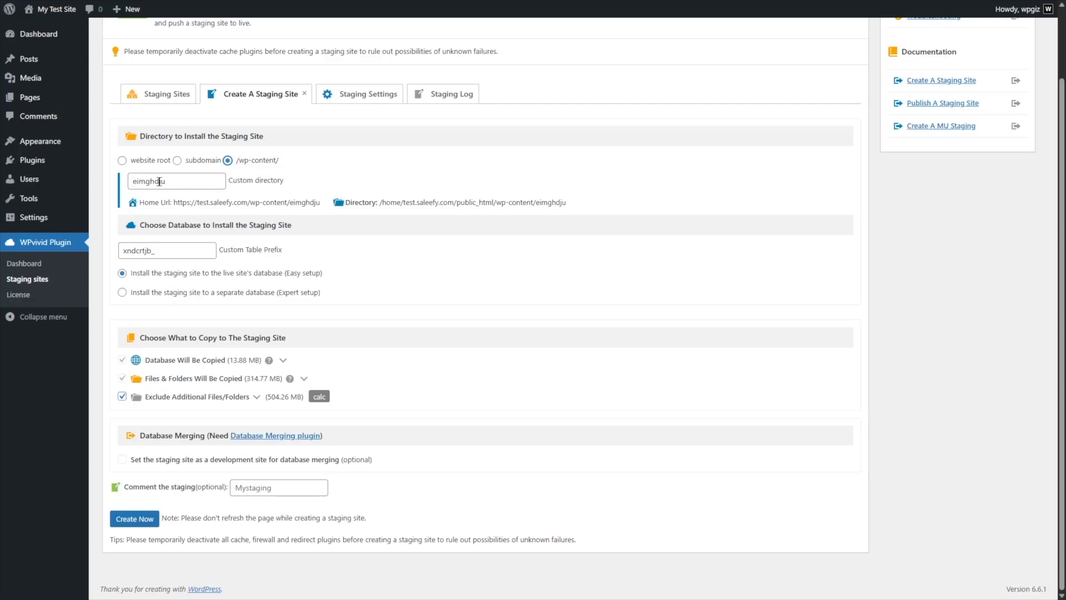
drag(173, 182, 91, 184)
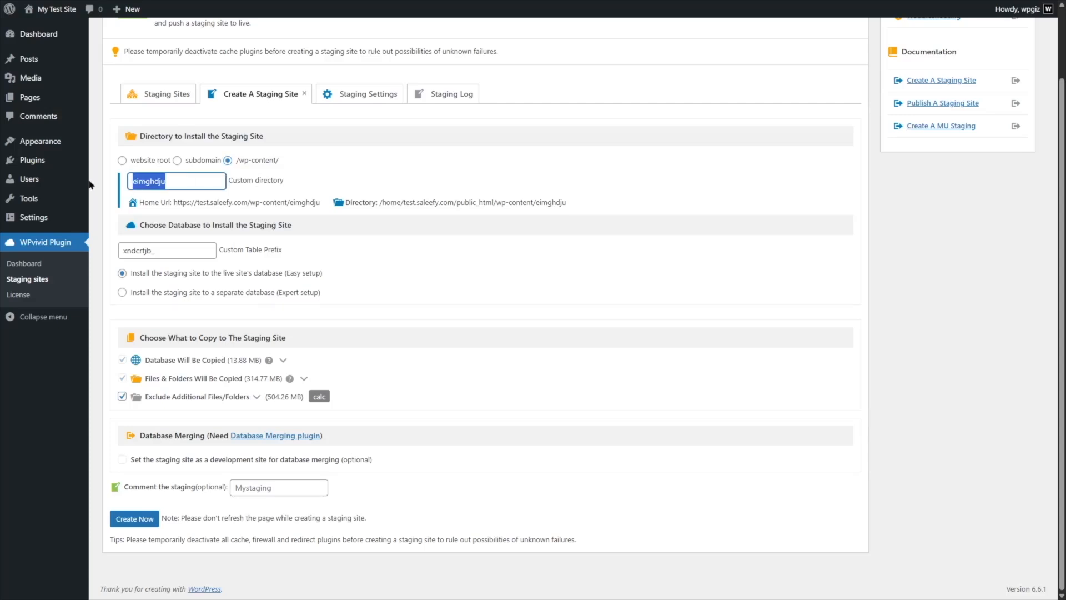
text(staging1)
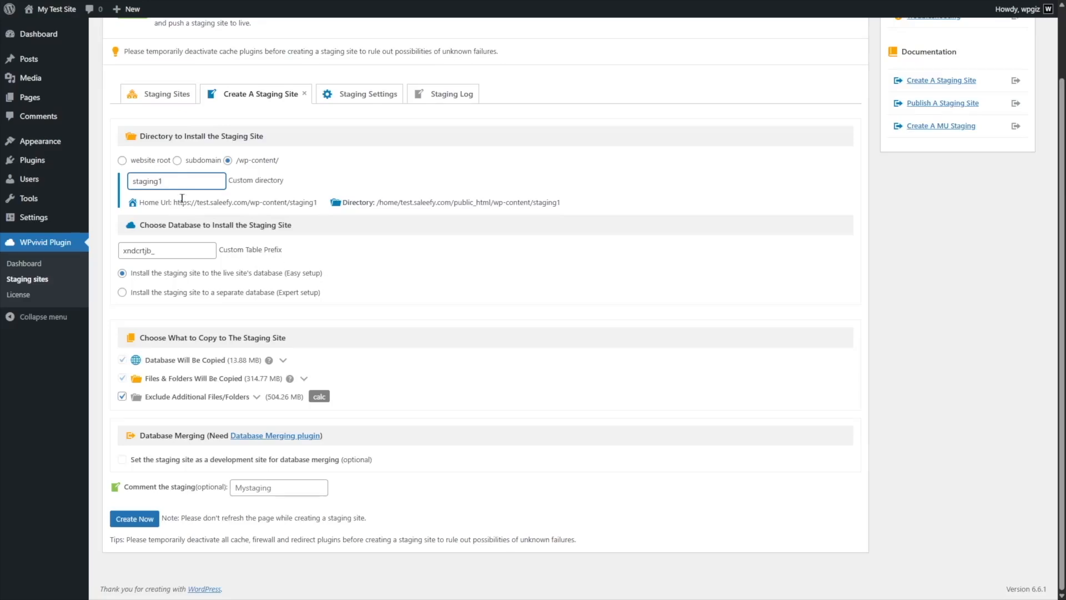
- Try the separate database option, and switch back to installing the staging site in the live site's database
click(122, 293)
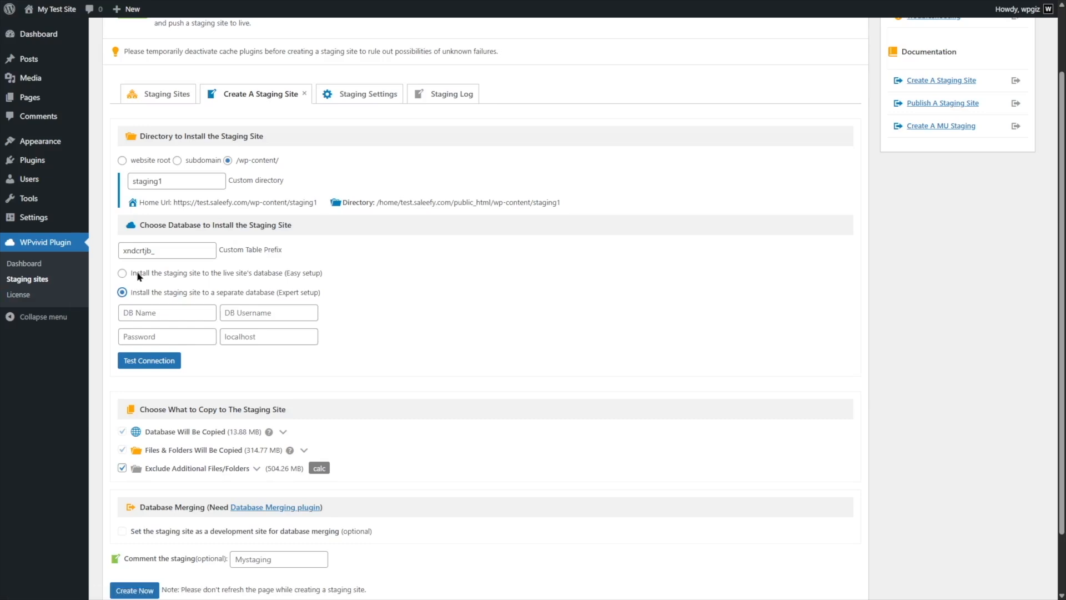
click(122, 274)
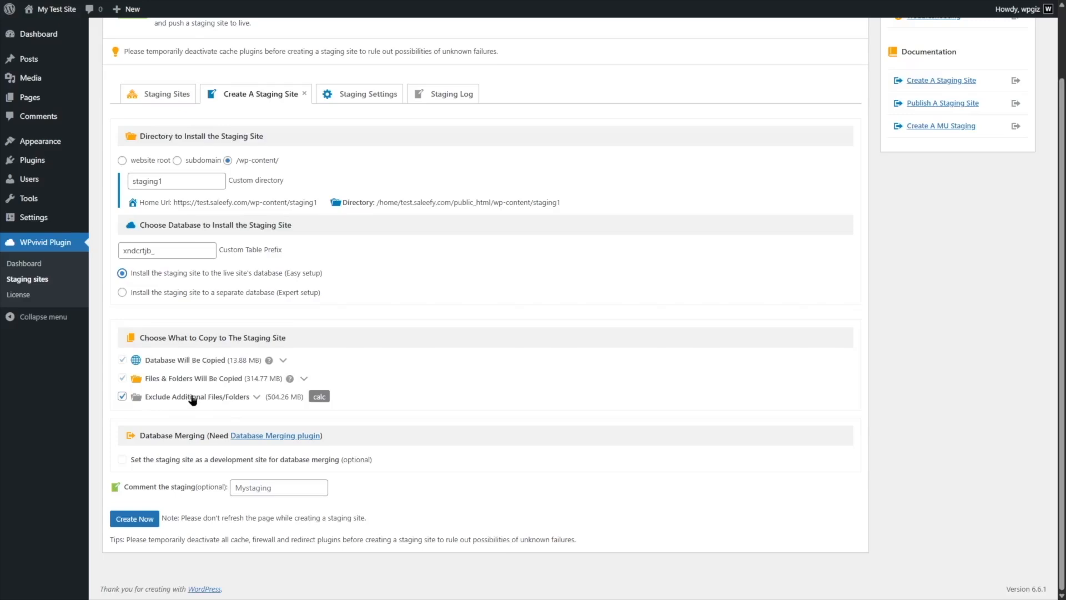
- Examine which files and folders are copied to the staging site and which additional ones are excluded
click(257, 397)
scroll(257, 398, down, 3)
click(304, 379)
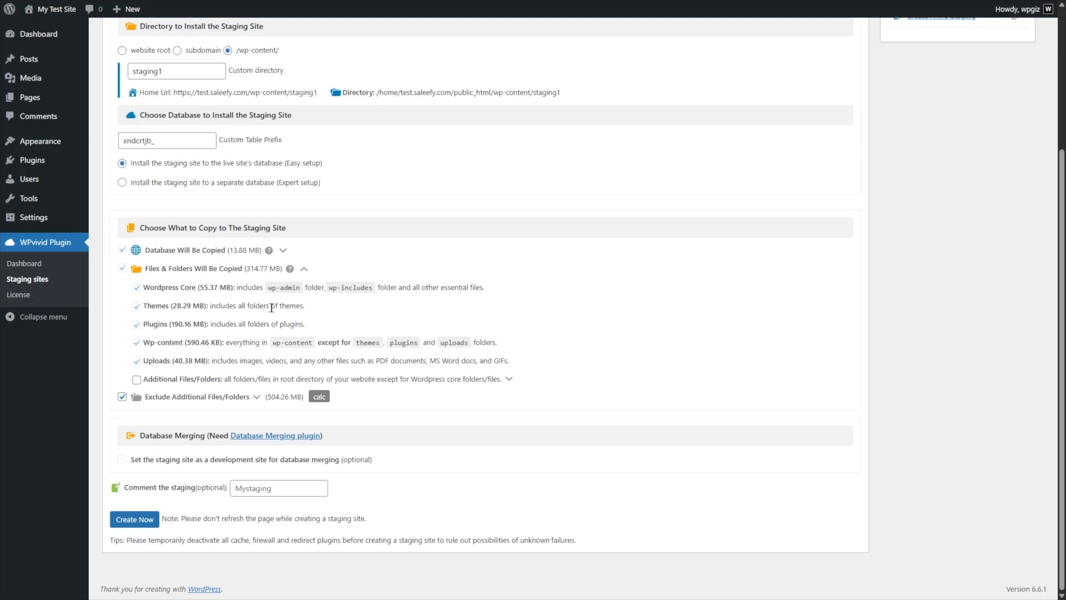
click(304, 269)
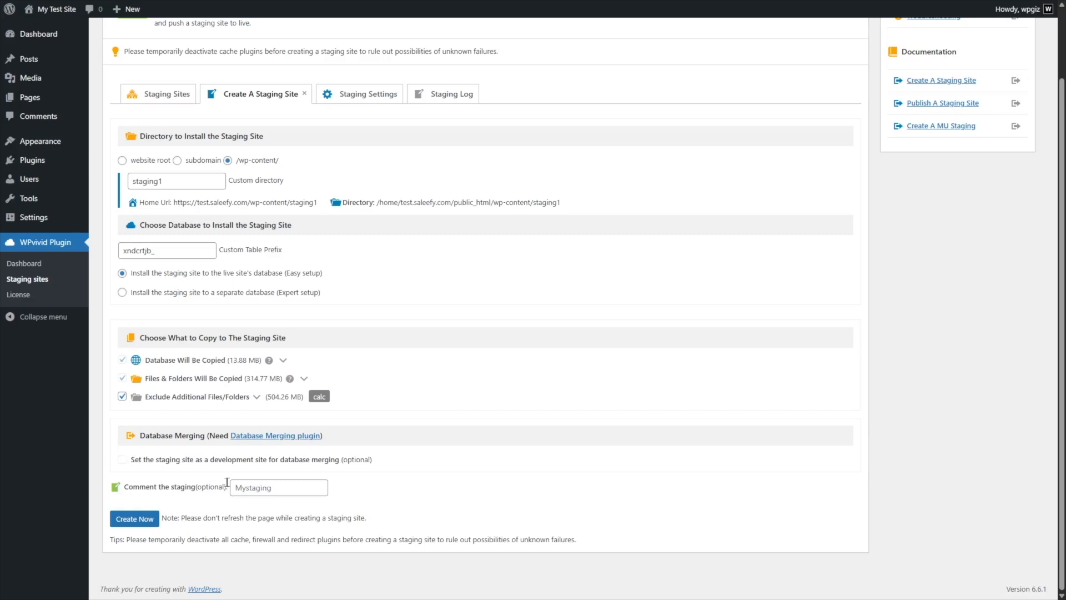
- Add the comment "My first staging site" and create the staging site, accepting the start and completion dialogs
click(263, 491)
text(My first staging site)
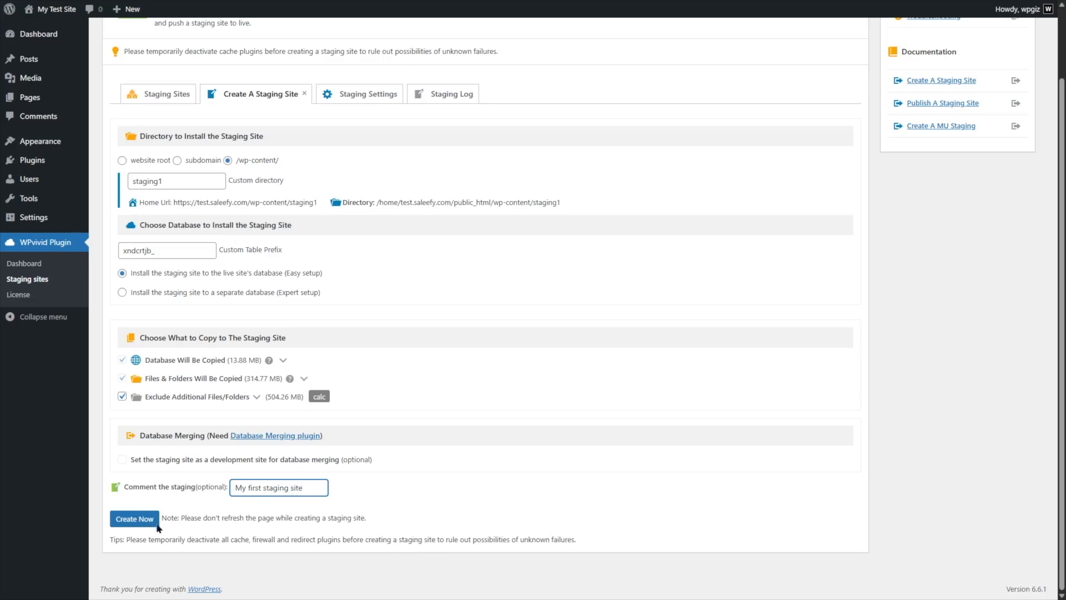
click(132, 523)
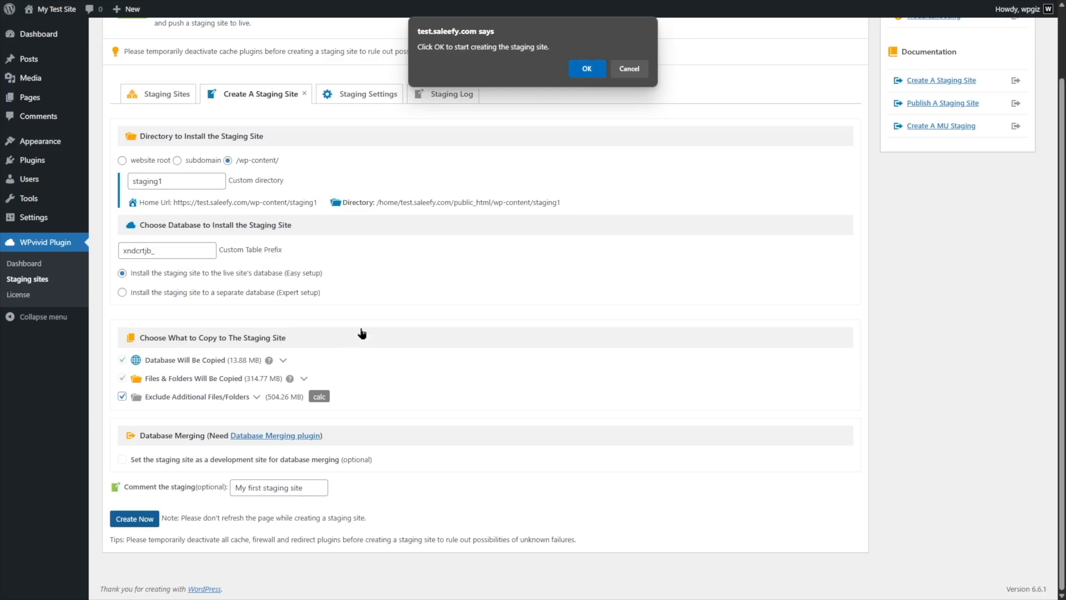
click(588, 70)
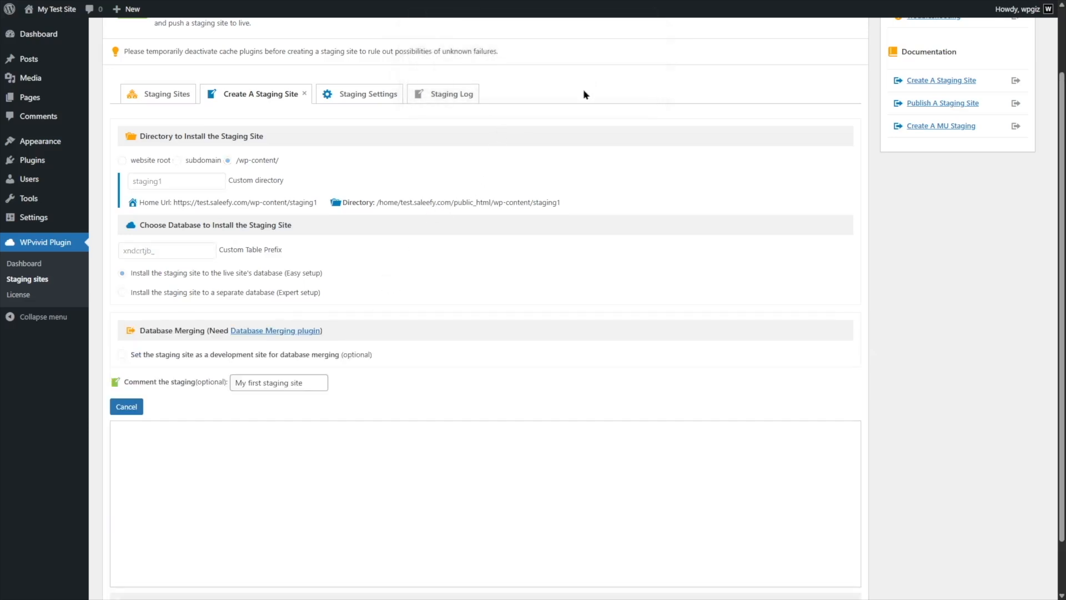
scroll(504, 313, down, 1)
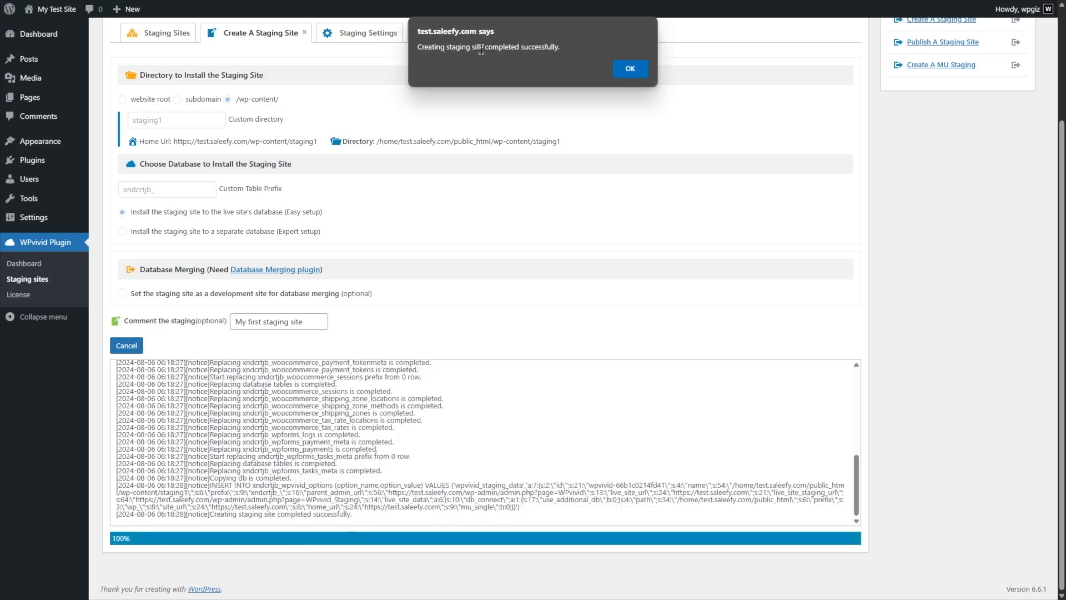
click(628, 76)
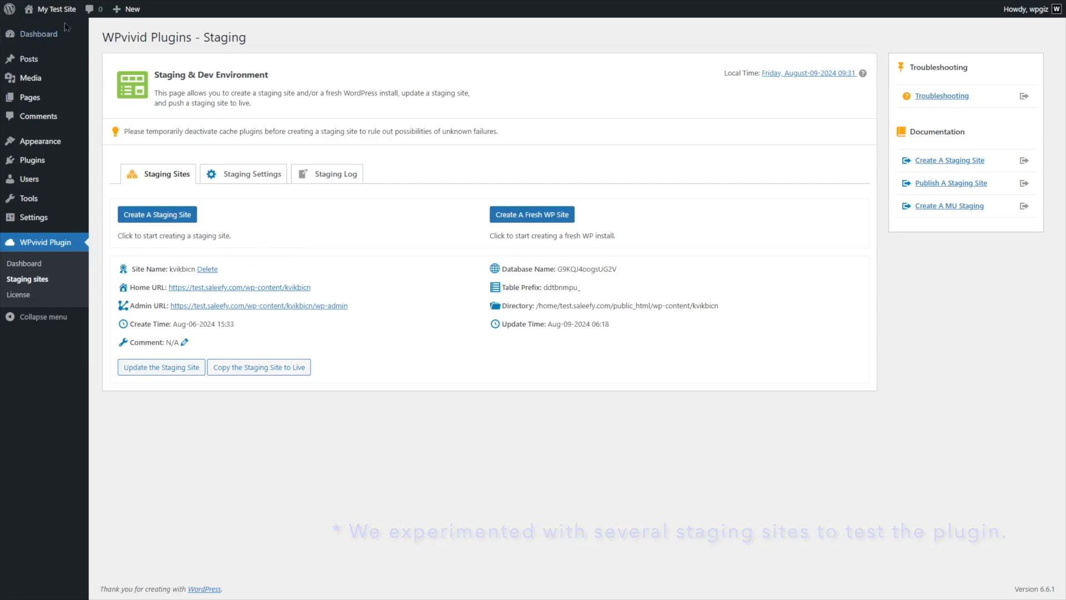
- Visit the live site, look through its blog posts, and open the post "Why Startups Fail: 11 Mistakes Founders Keep Making"
mouse_move(47, 15)
click(43, 27)
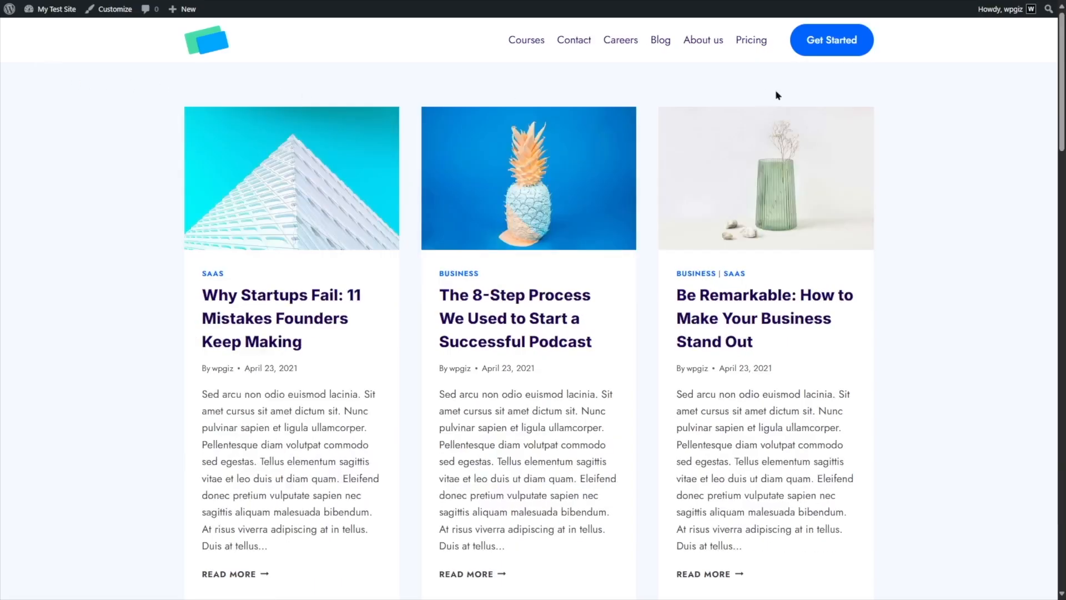
scroll(880, 89, down, 8)
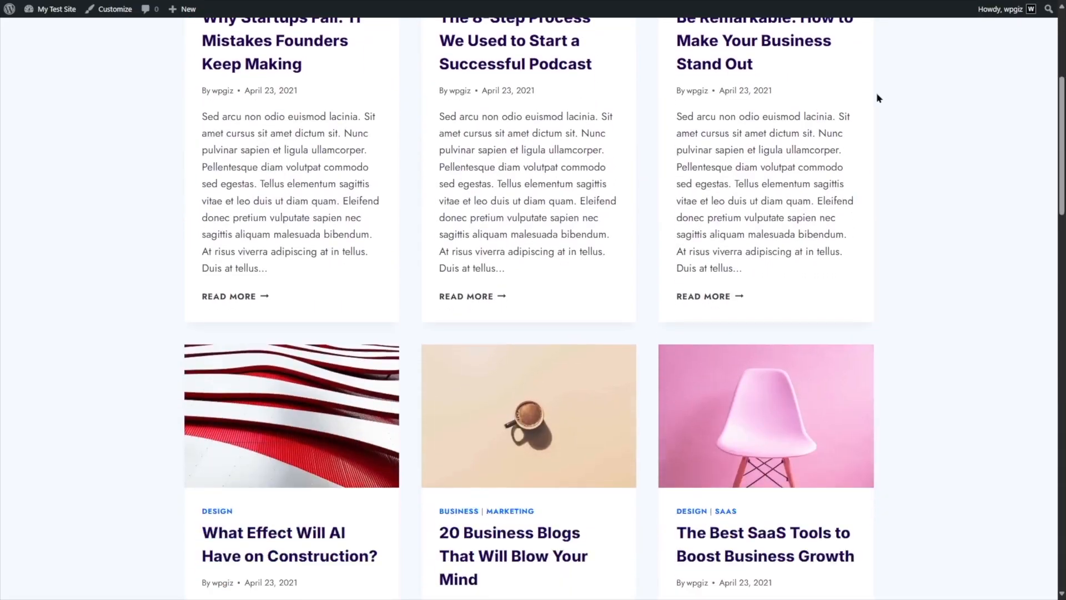
scroll(877, 96, down, 8)
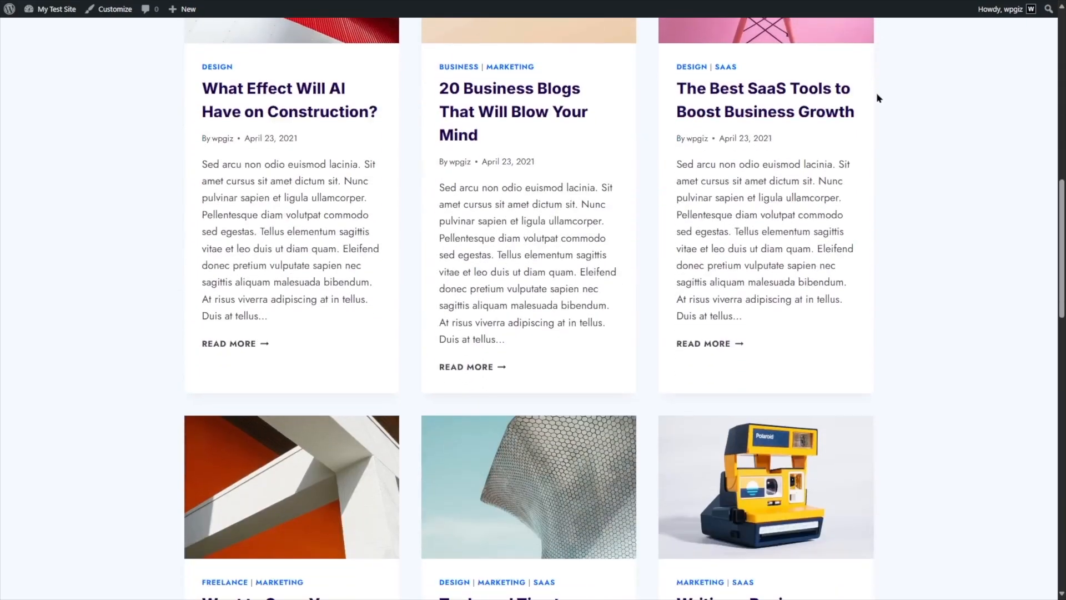
scroll(877, 94, down, 9)
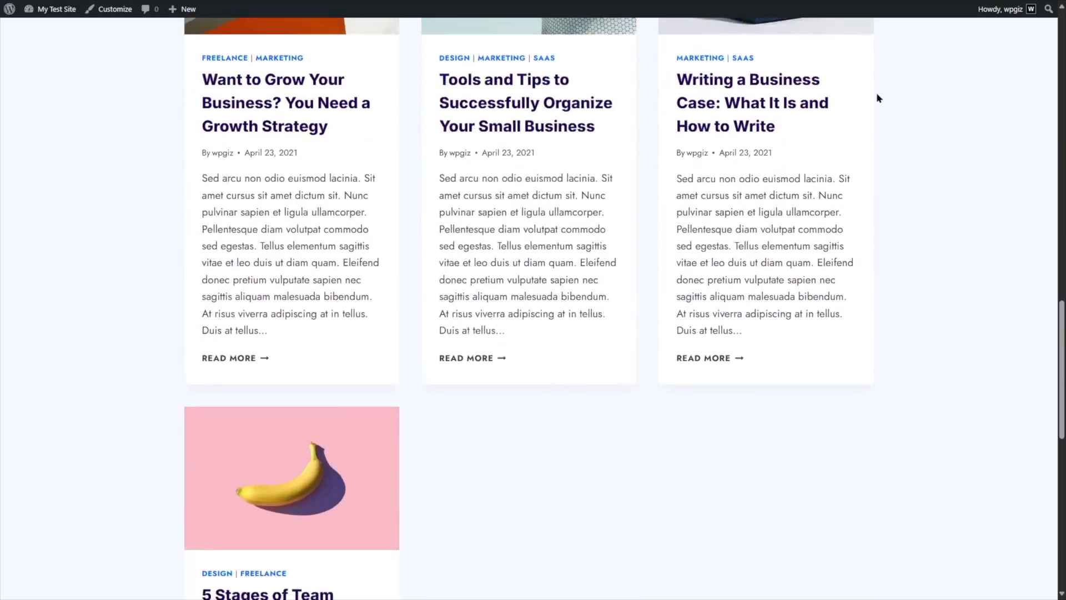
scroll(878, 96, down, 3)
scroll(877, 95, up, 6)
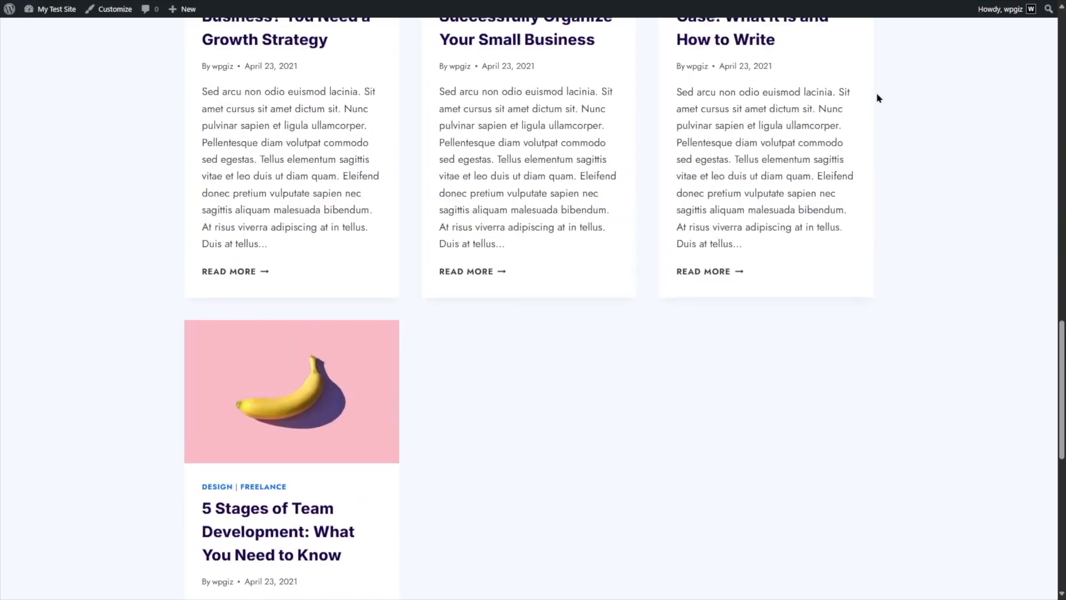
scroll(877, 98, up, 15)
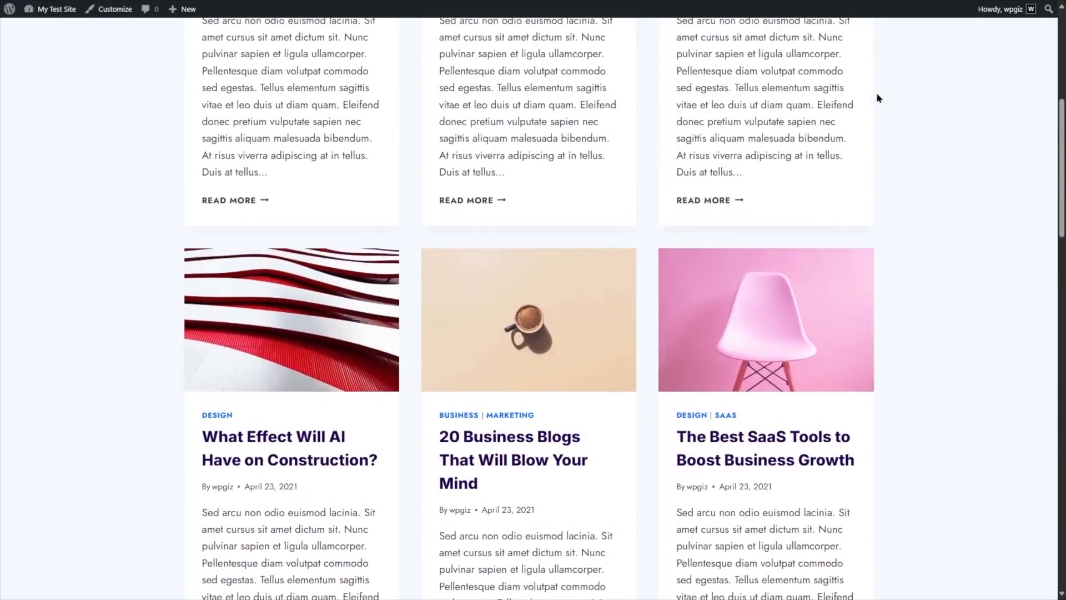
scroll(877, 97, up, 1)
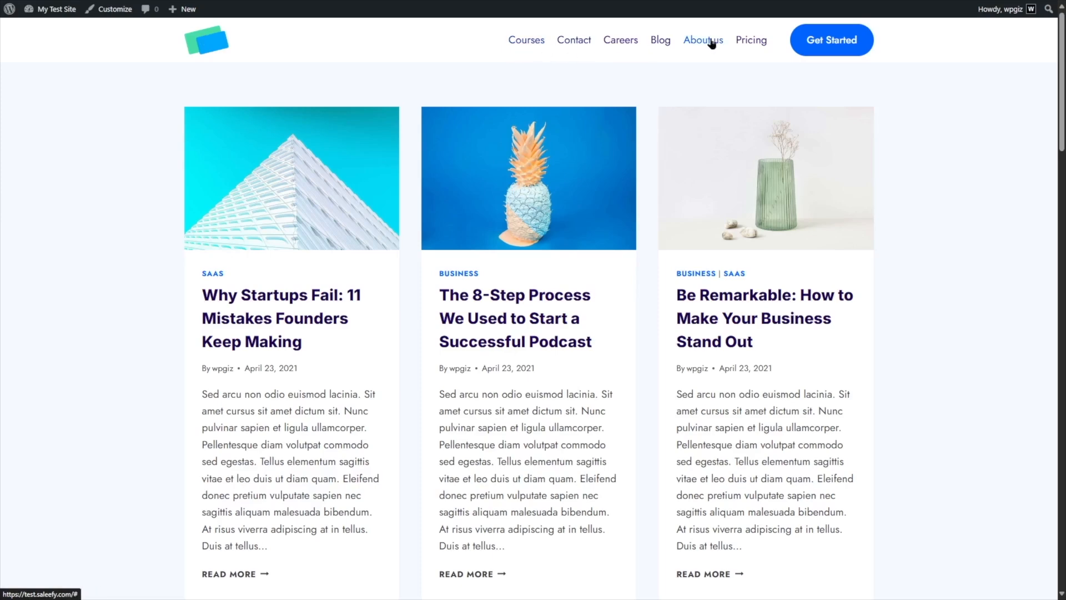
click(275, 197)
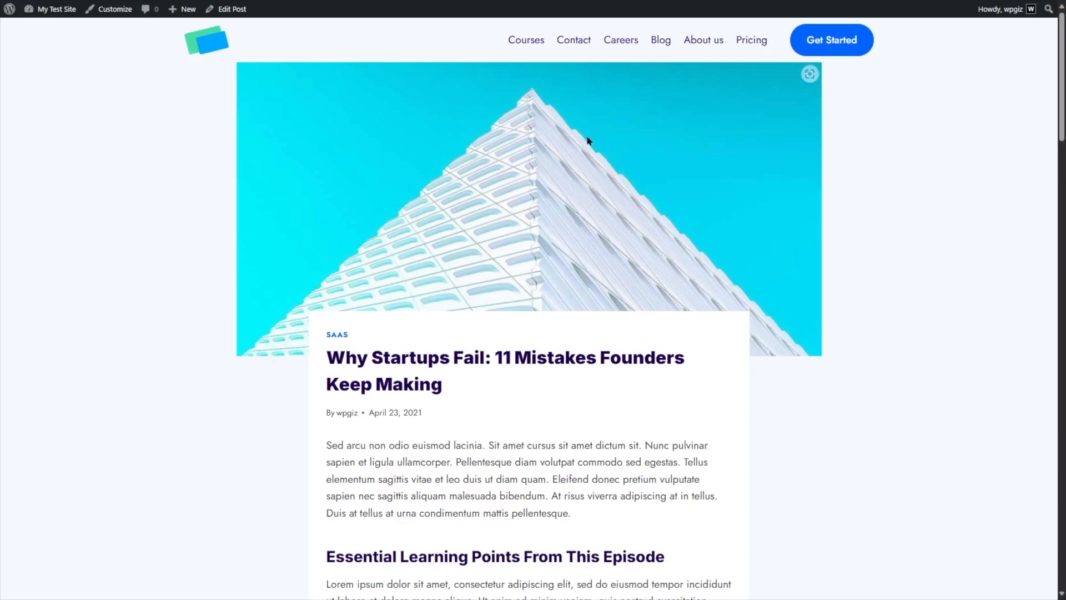
- Read through the live site's post "Why Startups Fail: 11 Mistakes Founders Keep Making", including its similar posts and comment form
scroll(547, 172, down, 1)
scroll(411, 288, down, 10)
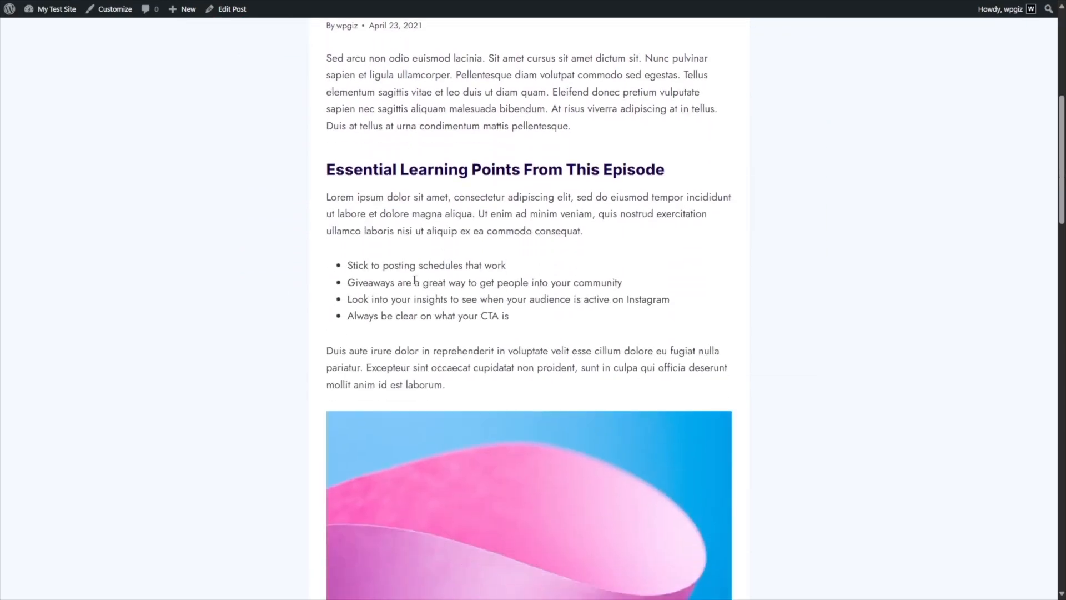
scroll(573, 314, down, 15)
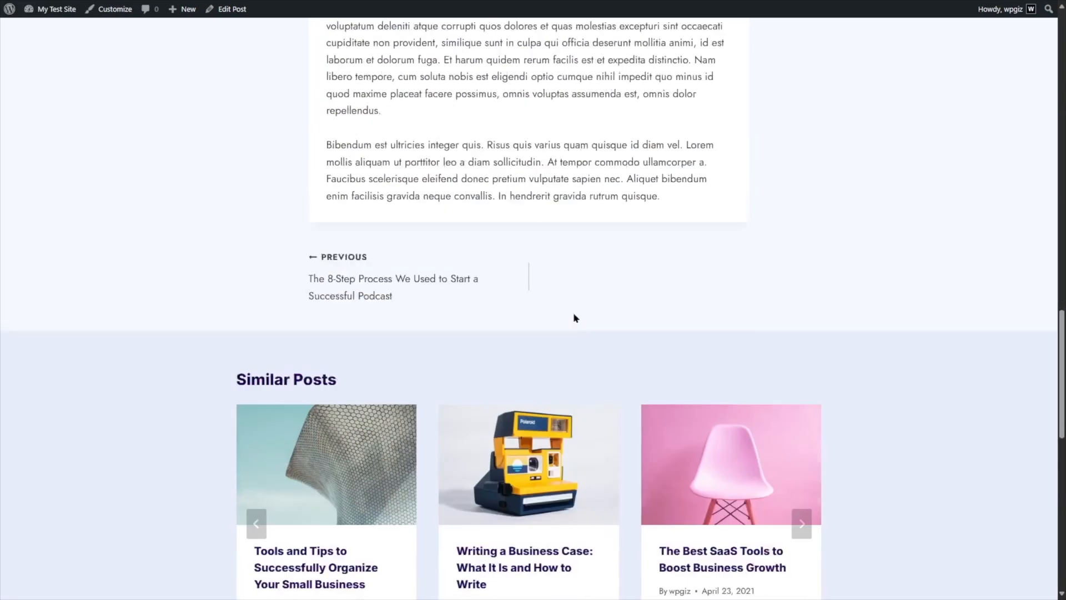
scroll(343, 242, down, 4)
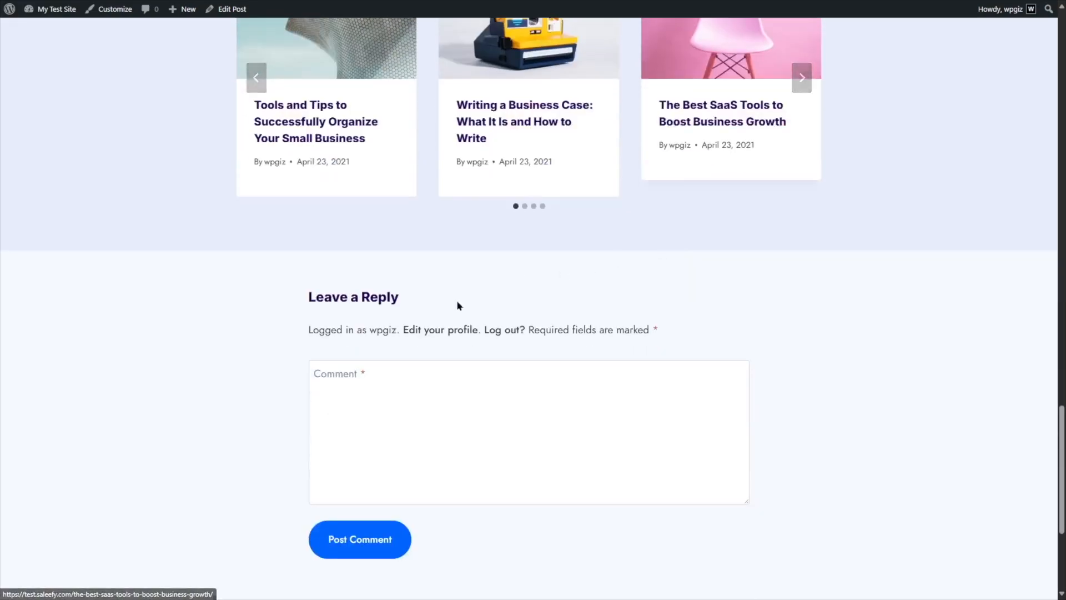
scroll(504, 409, up, 20)
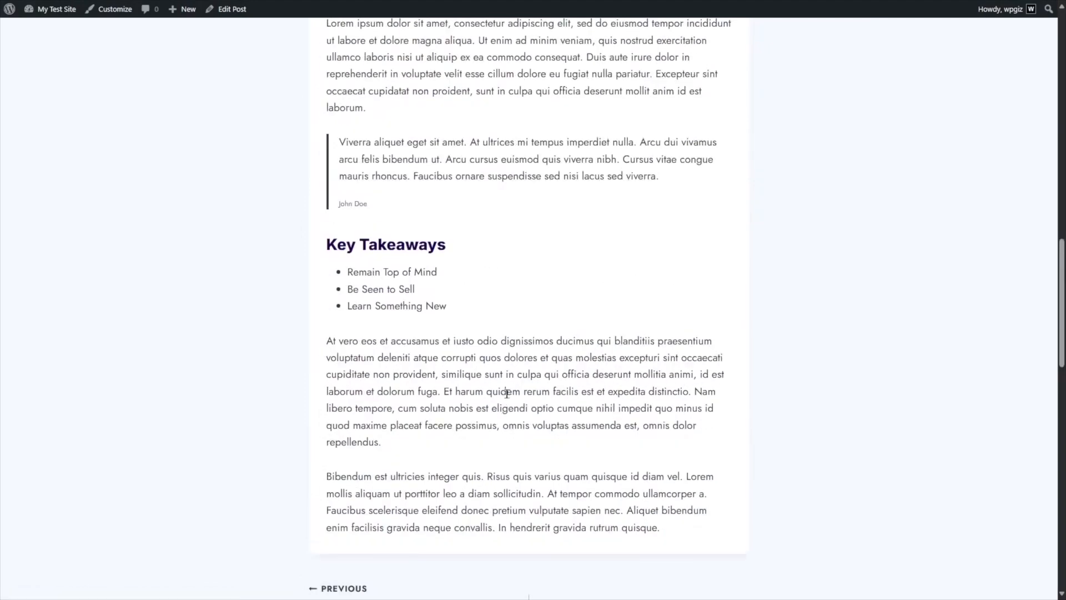
scroll(508, 393, up, 5)
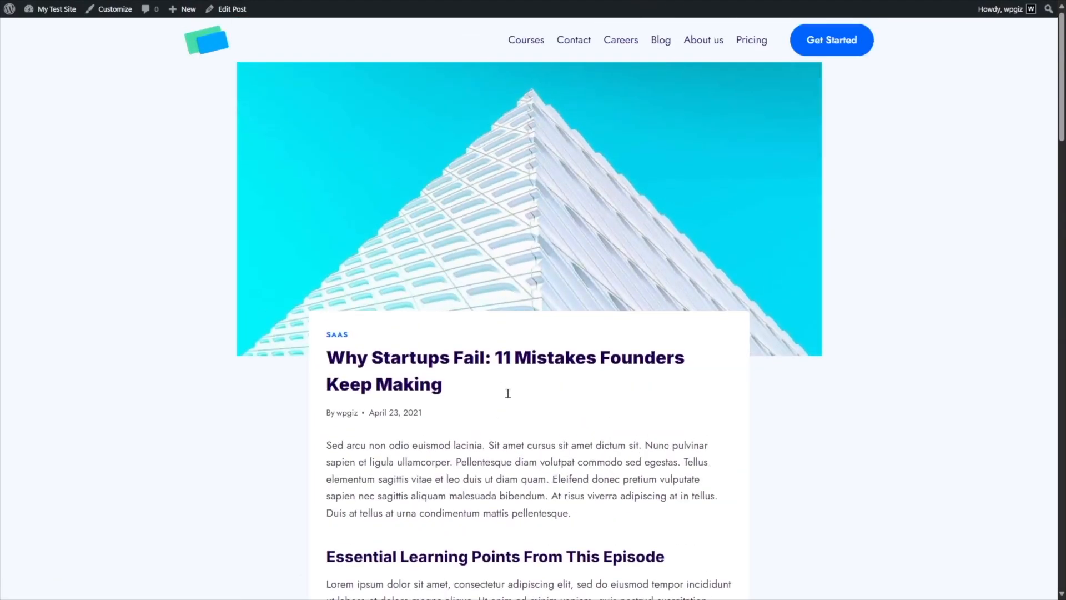
- Return to the live site's dashboard, open the WPvivid staging sites list, and visit the staging site's home URL
mouse_move(55, 11)
click(55, 33)
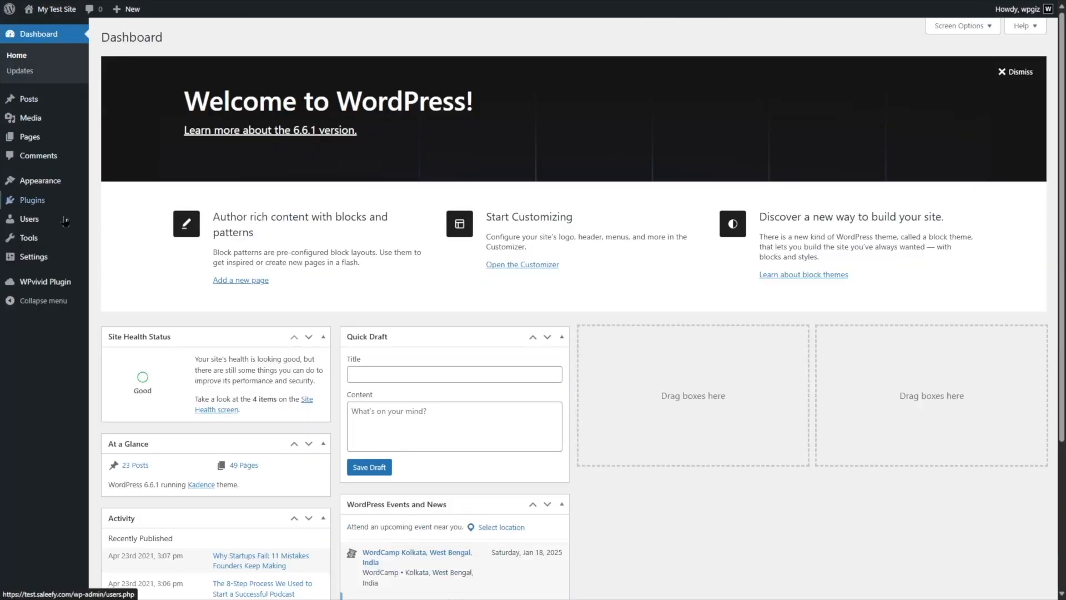
mouse_move(54, 286)
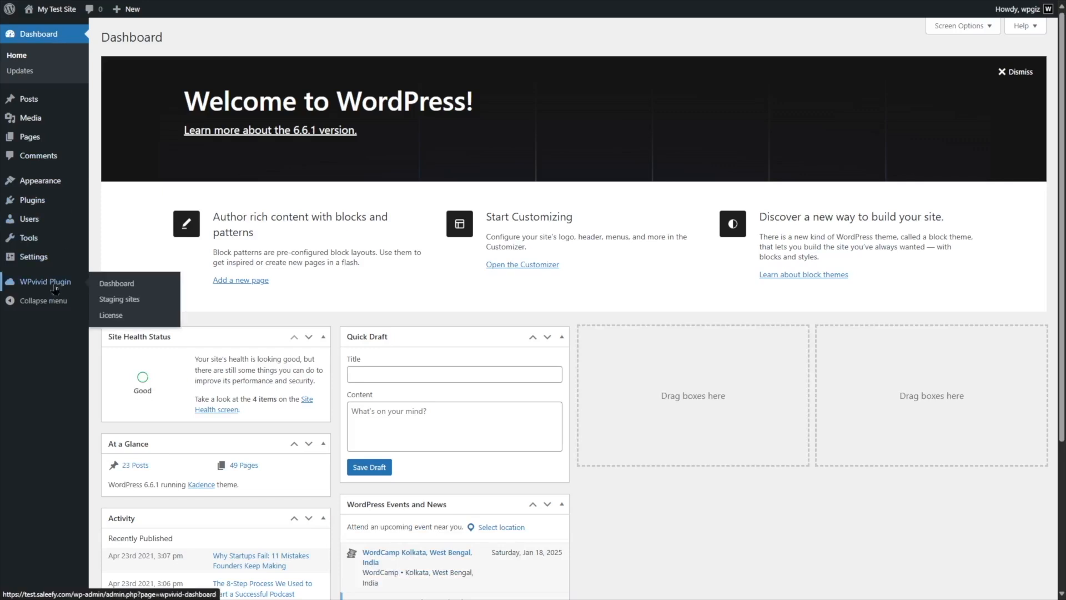
click(110, 303)
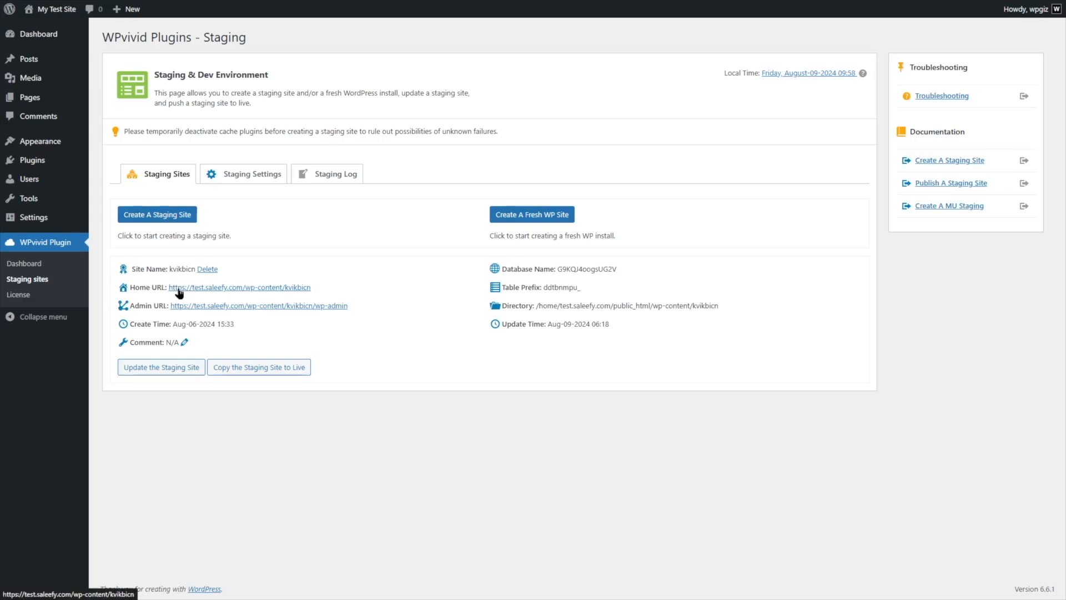
click(199, 289)
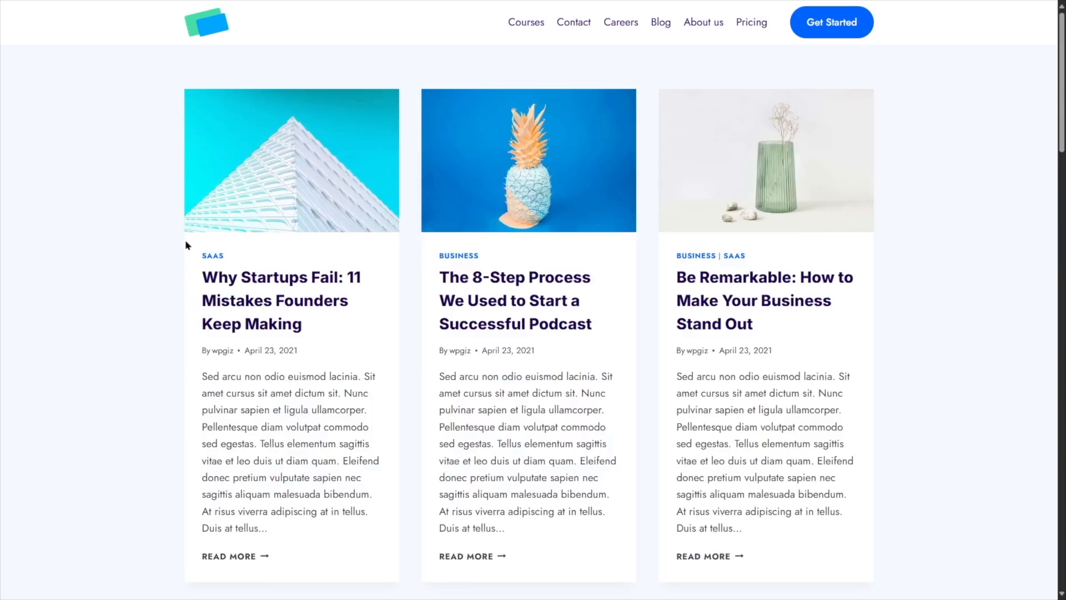
- Look through the blog posts on the staging site's home page to compare them with the live site
scroll(187, 245, down, 4)
scroll(187, 245, up, 3)
scroll(187, 245, up, 1)
scroll(187, 245, down, 5)
scroll(187, 245, down, 15)
scroll(186, 246, up, 20)
scroll(685, 85, down, 4)
scroll(685, 86, up, 4)
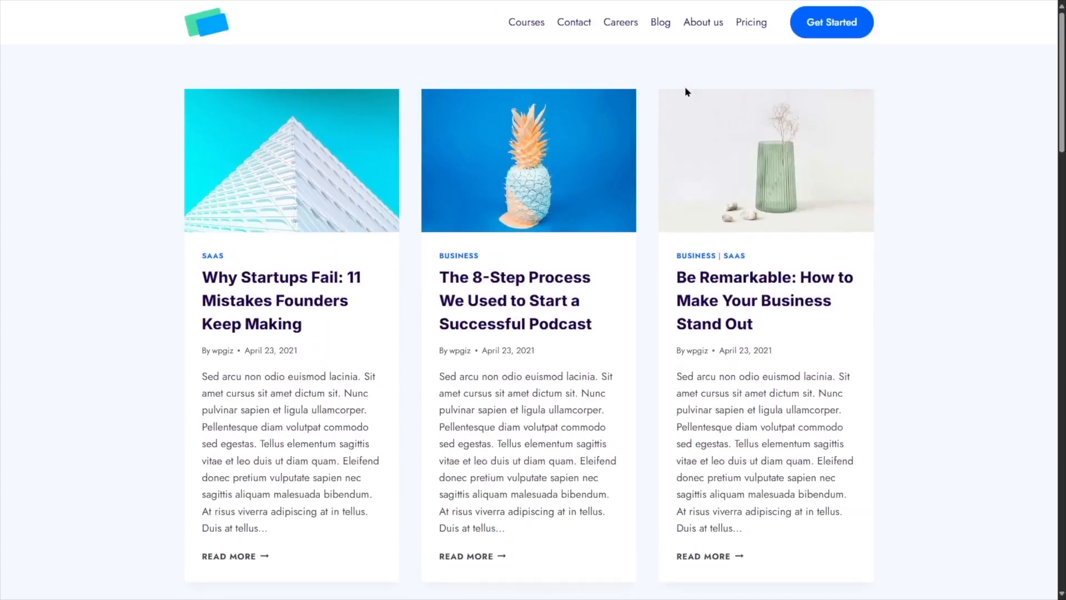
- Open the post "Why Startups Fail: 11 Mistakes Founders Keep Making" on the staging site and read through it
click(331, 133)
scroll(332, 133, down, 10)
scroll(332, 134, down, 15)
scroll(331, 134, up, 5)
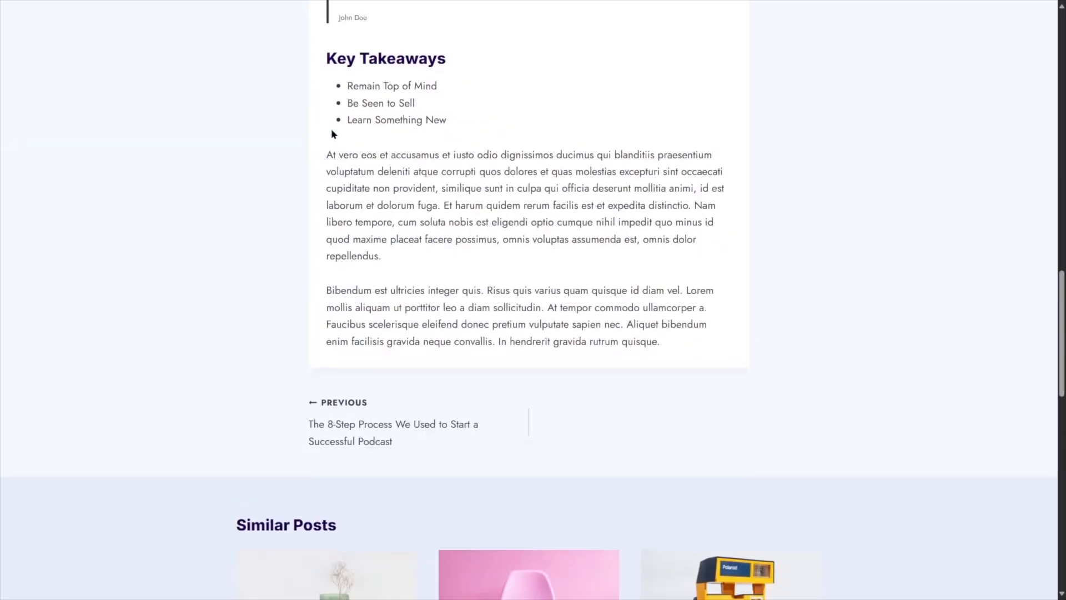
scroll(332, 134, up, 20)
scroll(332, 134, up, 2)
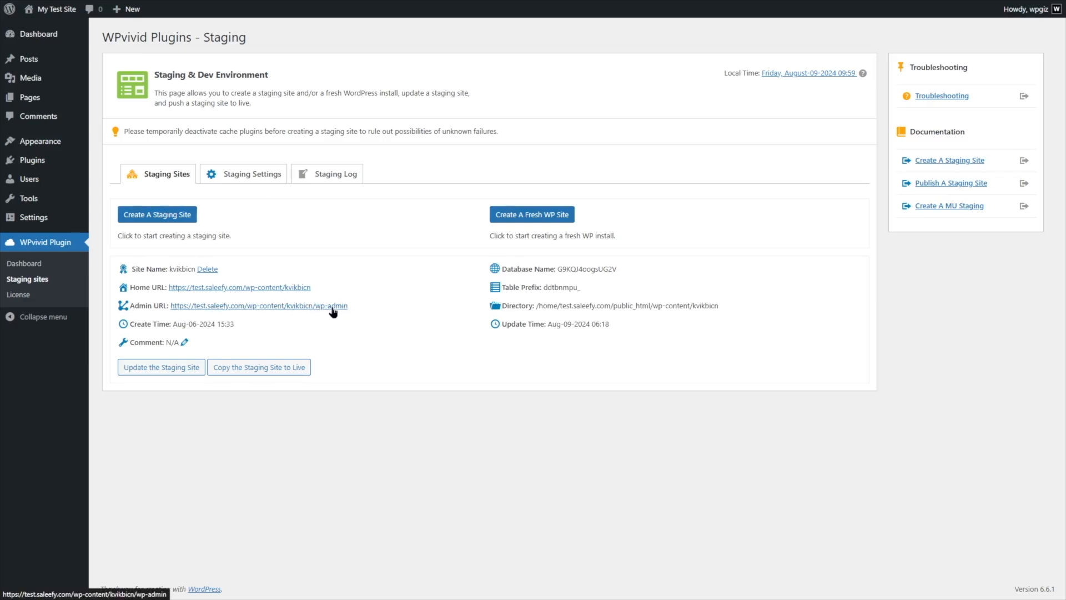
- Open the staging site's admin URL and log in with the username and account password
click(259, 307)
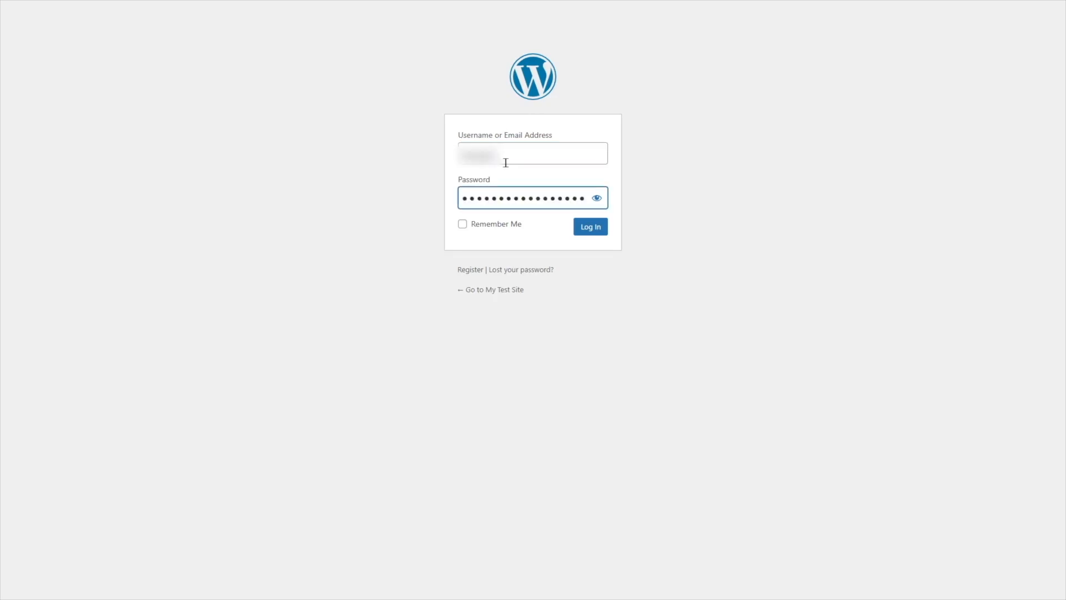
key(Return)
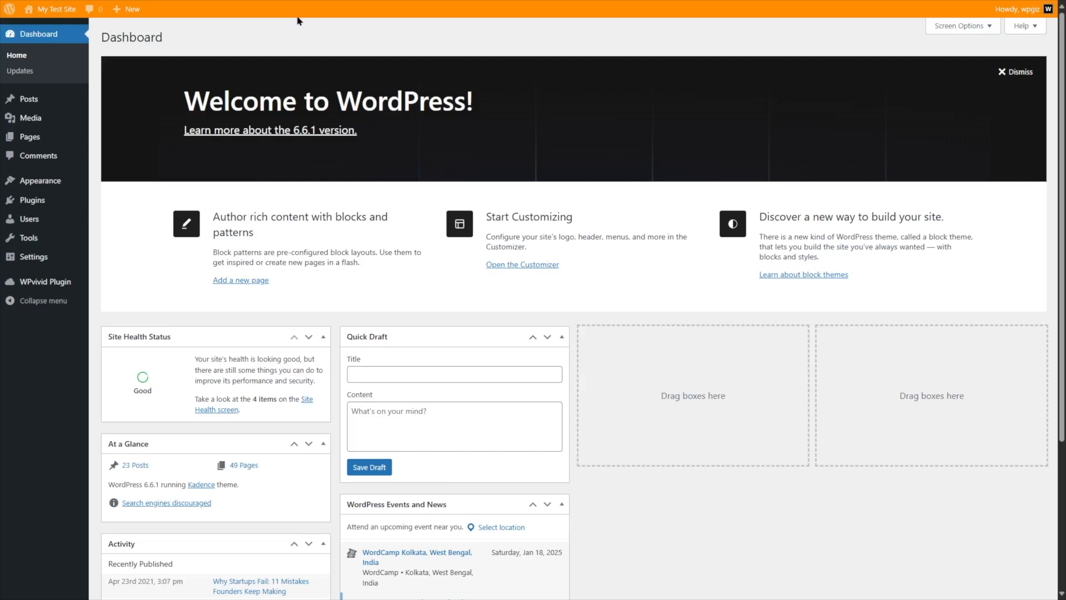
- Look over the staging site's dashboard and open its WPvivid staging sites page
scroll(298, 25, down, 3)
scroll(297, 25, up, 3)
mouse_move(50, 282)
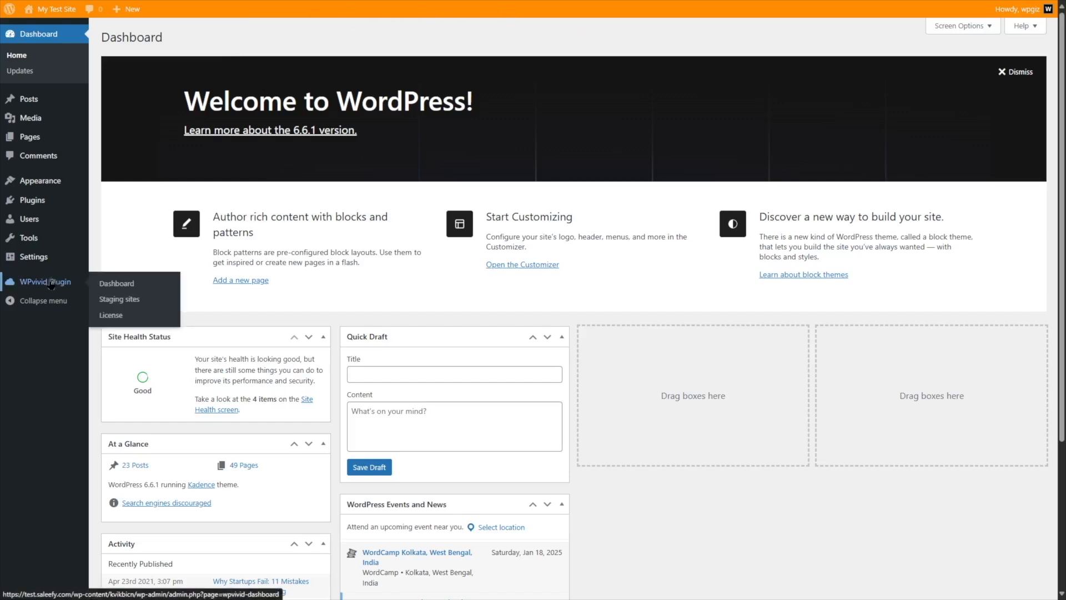
click(110, 303)
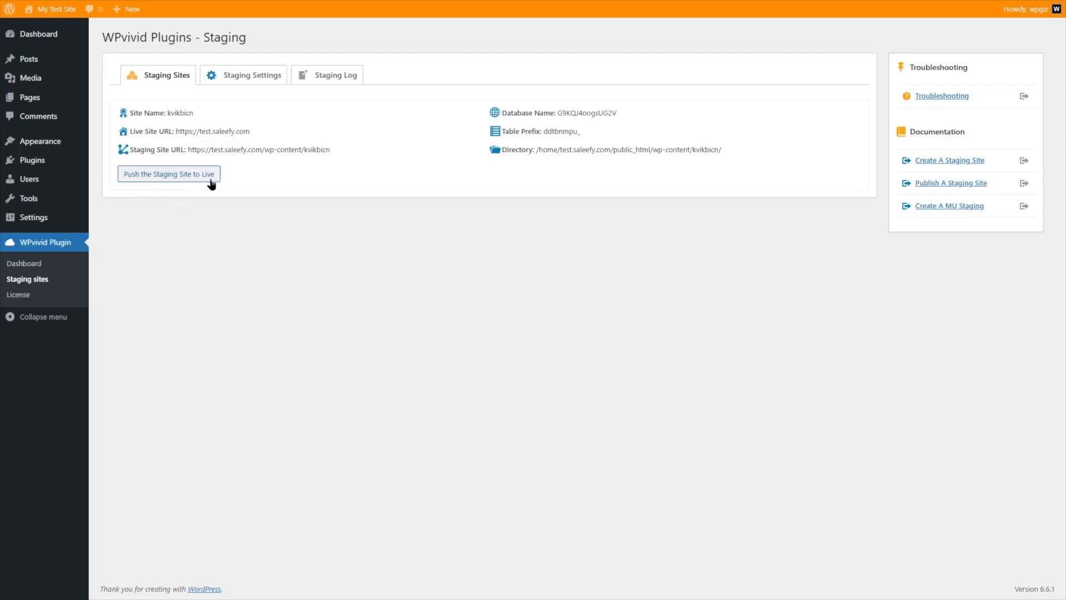
- Create a new post on the staging site titled "This is a good post" with two paragraphs of Lorem ipsum text
mouse_move(53, 103)
mouse_move(43, 59)
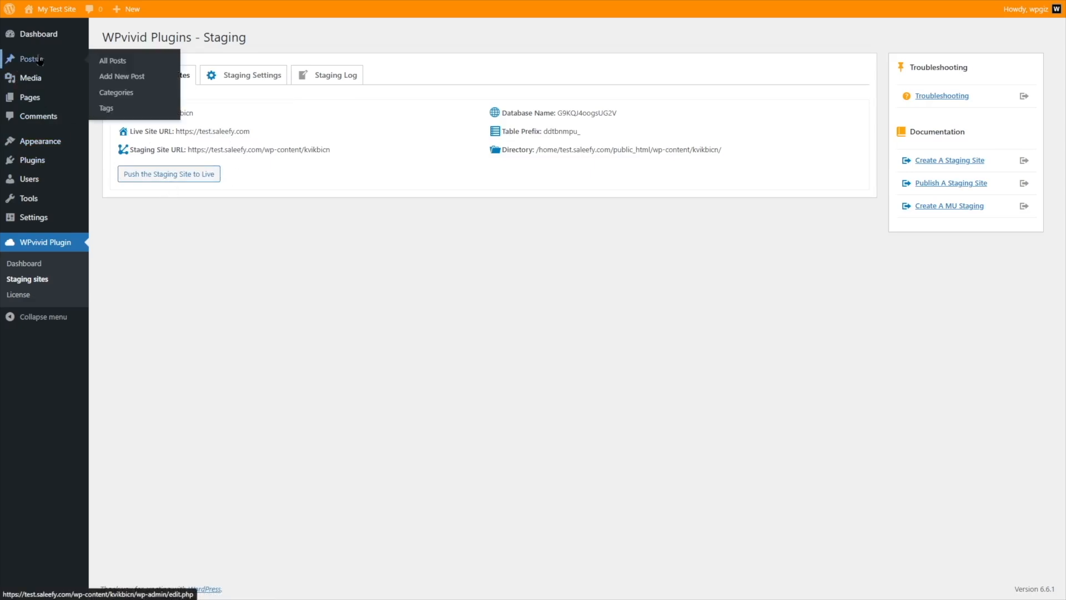
click(115, 81)
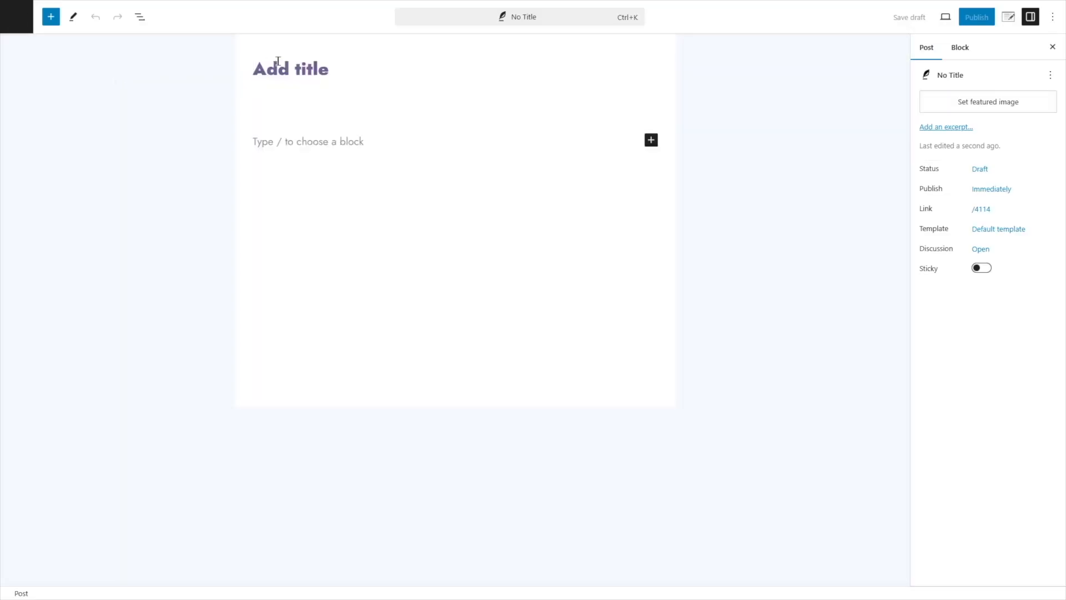
text(This is a good post)
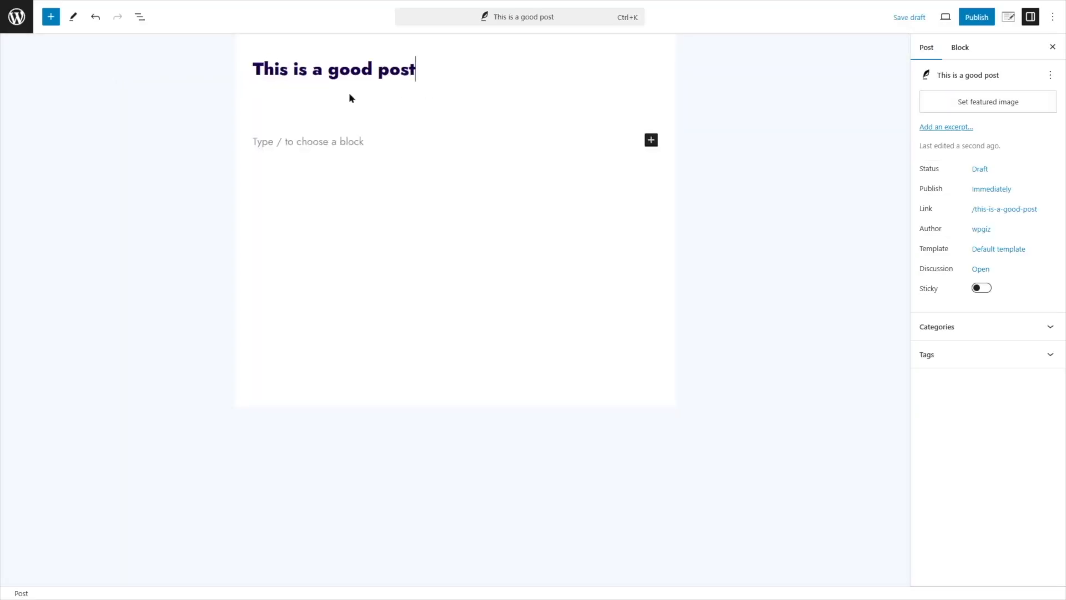
click(350, 141)
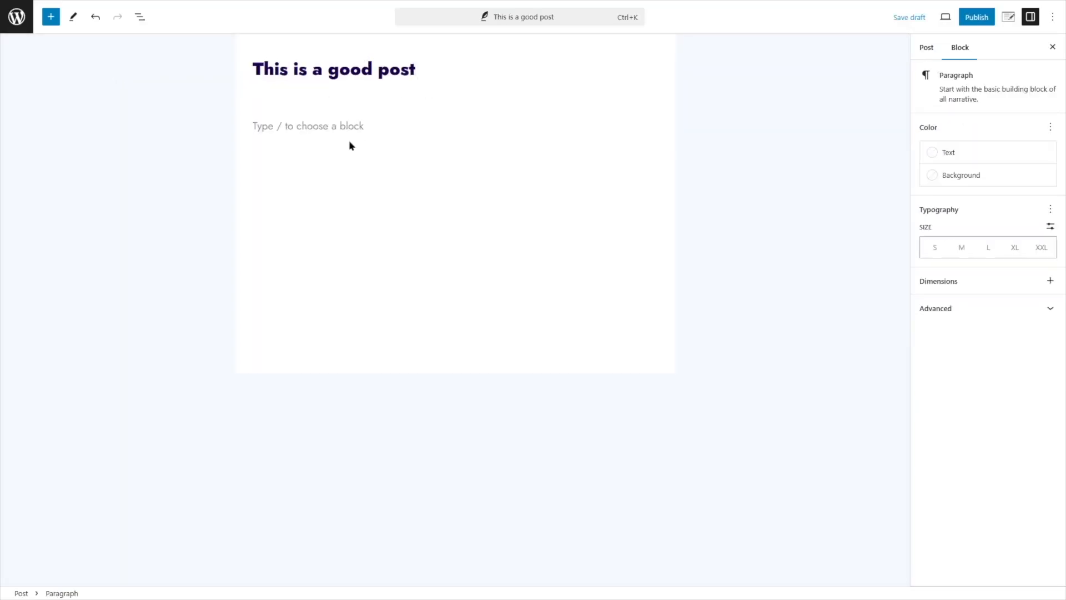
text(Lorem ipsum dolor sit amet, consectetur adipiscing elit, sed do eiusmod tempor incididunt ut labore et dolore magna aliqua. Ut enim ad minim veniam, quis nostrud exercitation ullamco laboris nisi ut aliquip ex ea commodo consequat. Duis aute irure dolor in reprehenderit in voluptate velit esse cillum dolore eu fugiat nulla pariatur. Excepteur sint occaecat cupidatat non proident, sunt in culpa qui officia deserunt mollit anim id est laborum.)
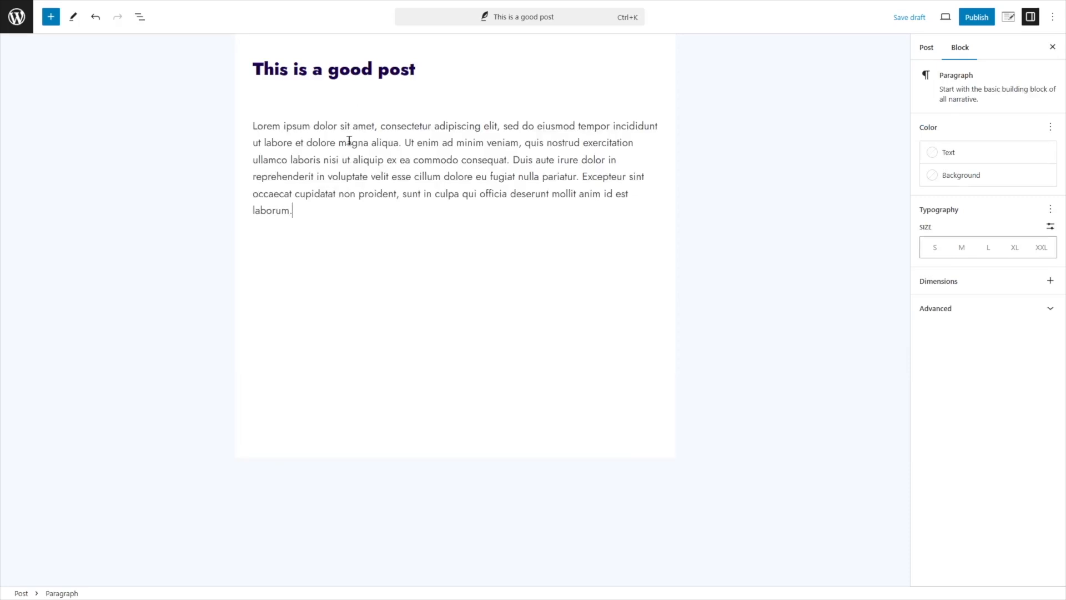
key(Return)
text(Lorem ipsum dolor sit amet, consectetur adipiscing elit, sed do eiusmod tempor incididunt ut labore et dolore magna aliqua. Ut enim ad minim veniam, quis nostrud exercitation ullamco laboris nisi ut aliquip ex ea commodo consequat. Duis aute irure dolor in reprehenderit in voluptate velit esse cillum dolore eu fugiat nulla pariatur. Excepteur sint occaecat cupidatat non proident, sunt in culpa qui officia deserunt mollit anim id est laborum.)
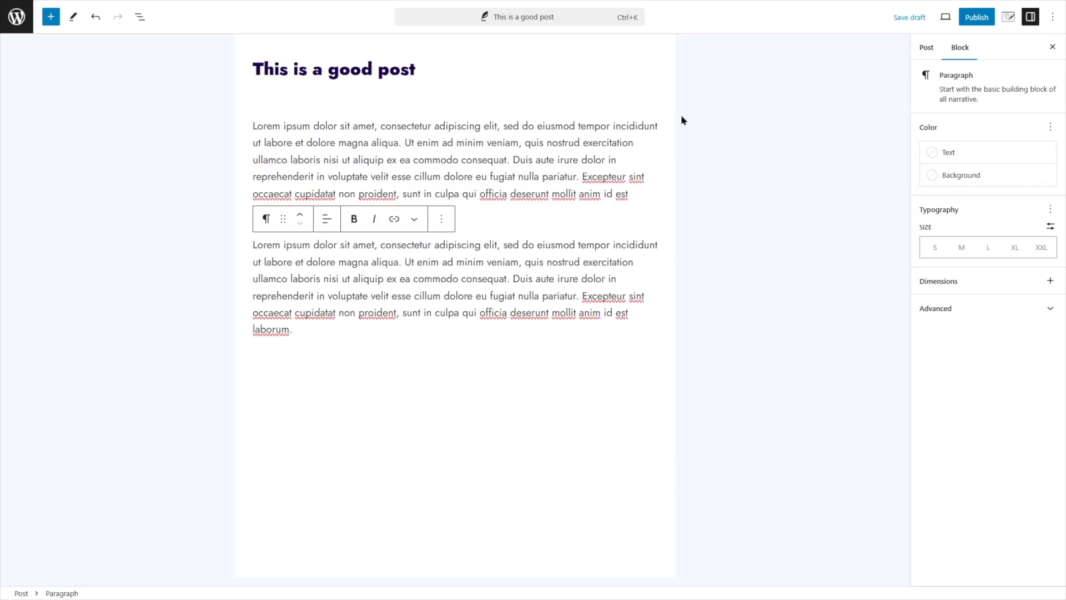
- Upload the image wp-img.jpg and set it as the post's featured image
click(925, 50)
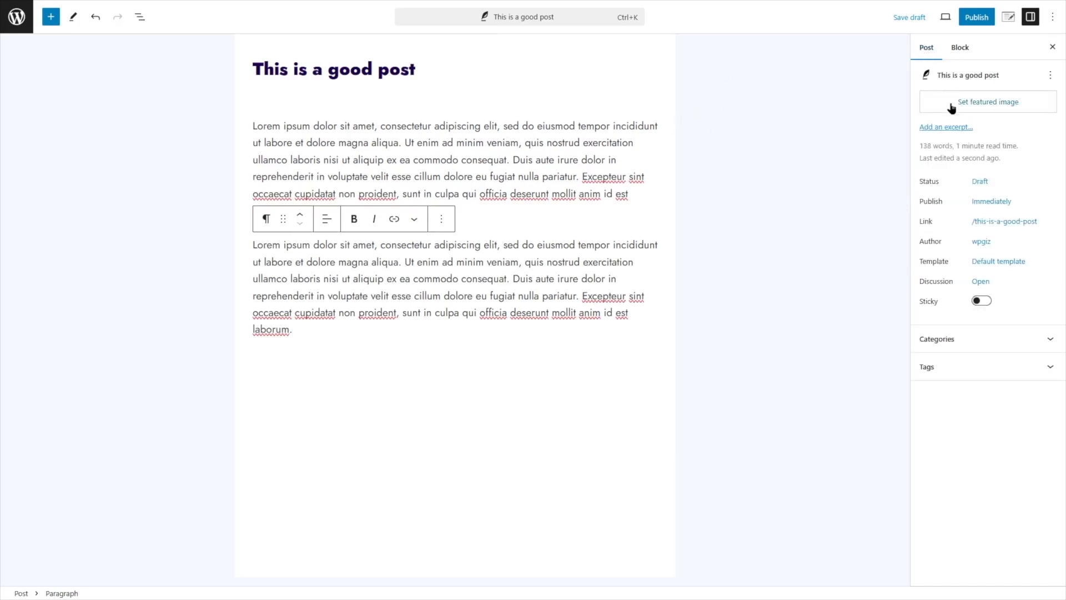
click(984, 105)
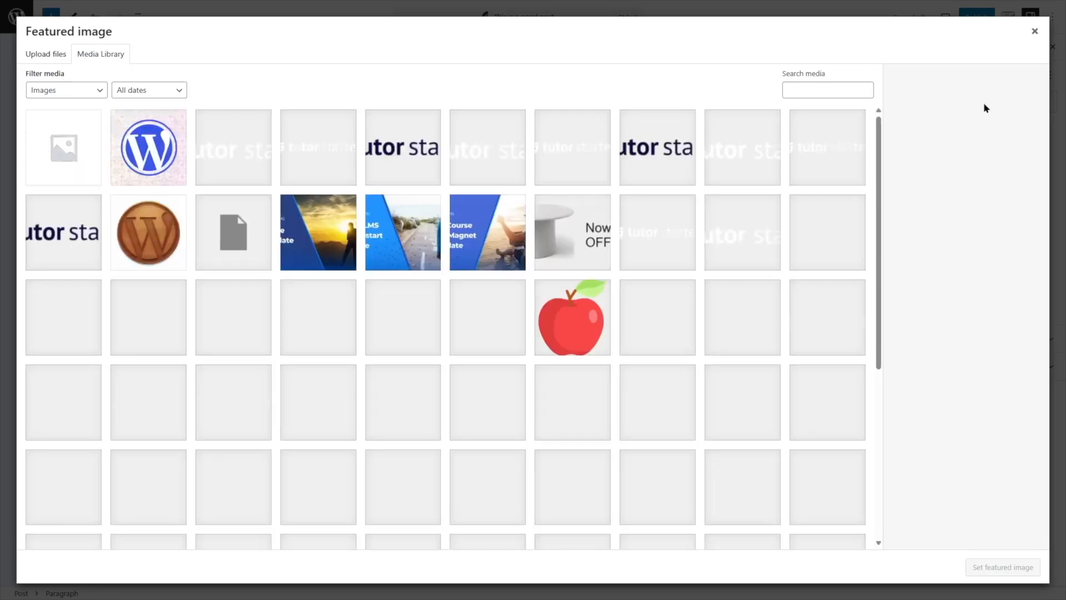
scroll(814, 162, down, 5)
scroll(814, 162, up, 5)
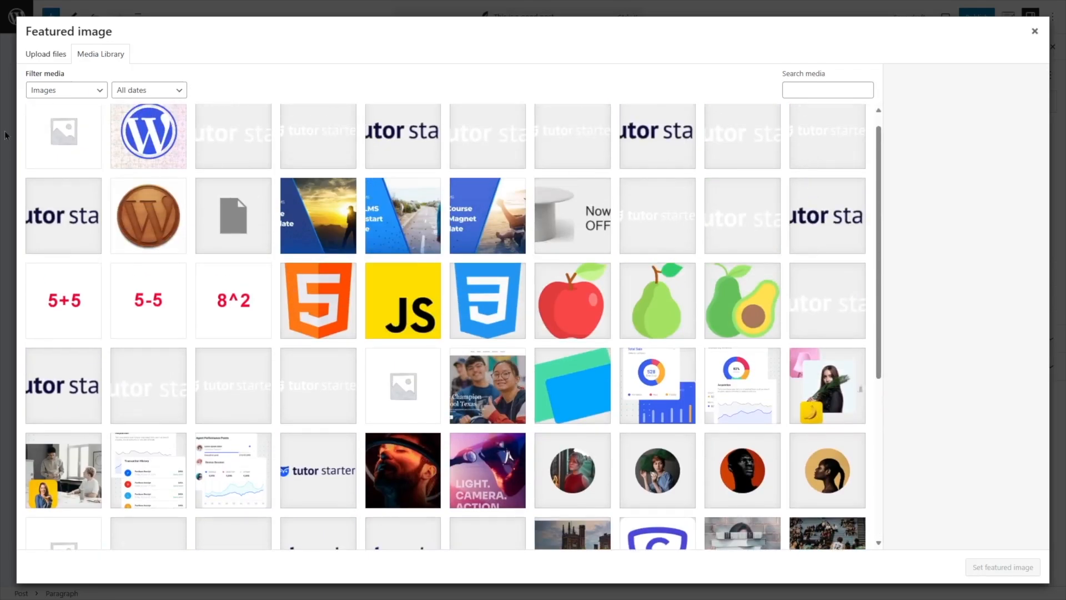
click(66, 56)
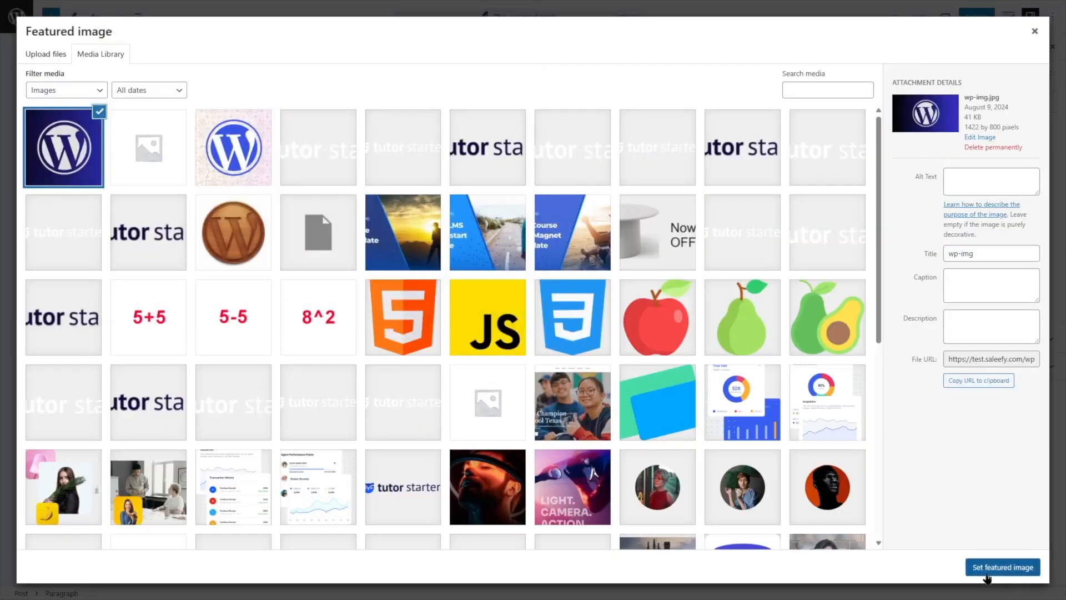
click(990, 570)
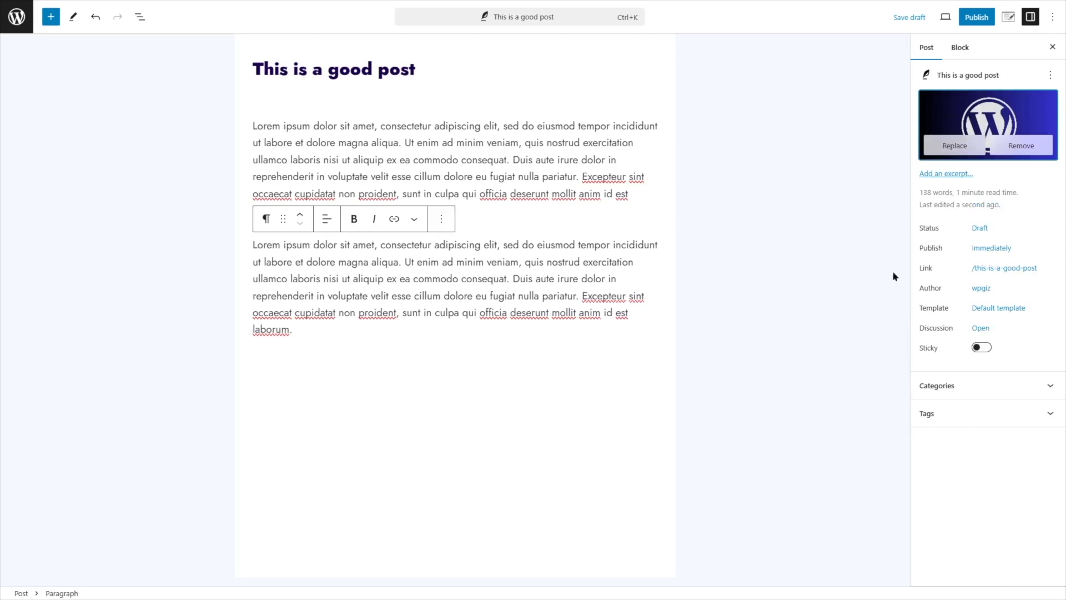
- Publish the post "This is a good post" and return to the staging site's list of posts
click(976, 18)
click(976, 19)
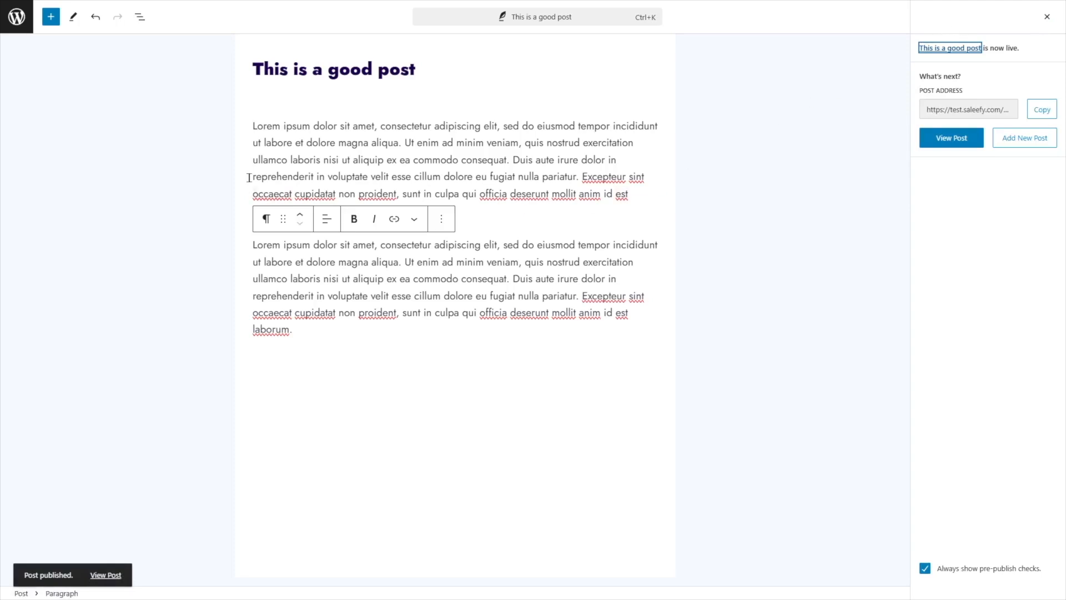
click(10, 31)
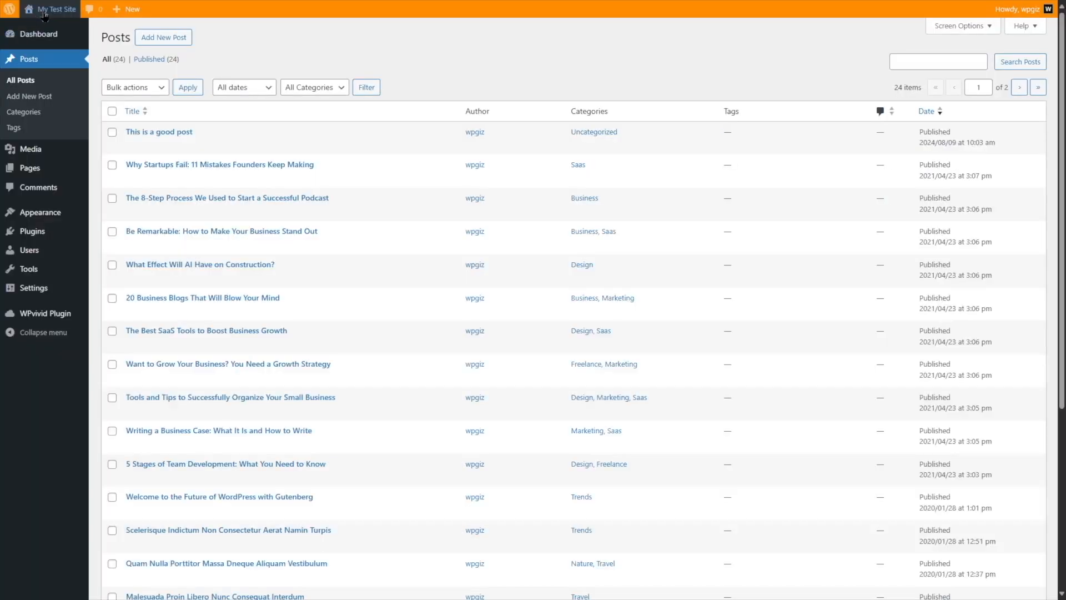
- Visit the staging site's front end, open the post "This is a good post", and look through it
mouse_move(61, 18)
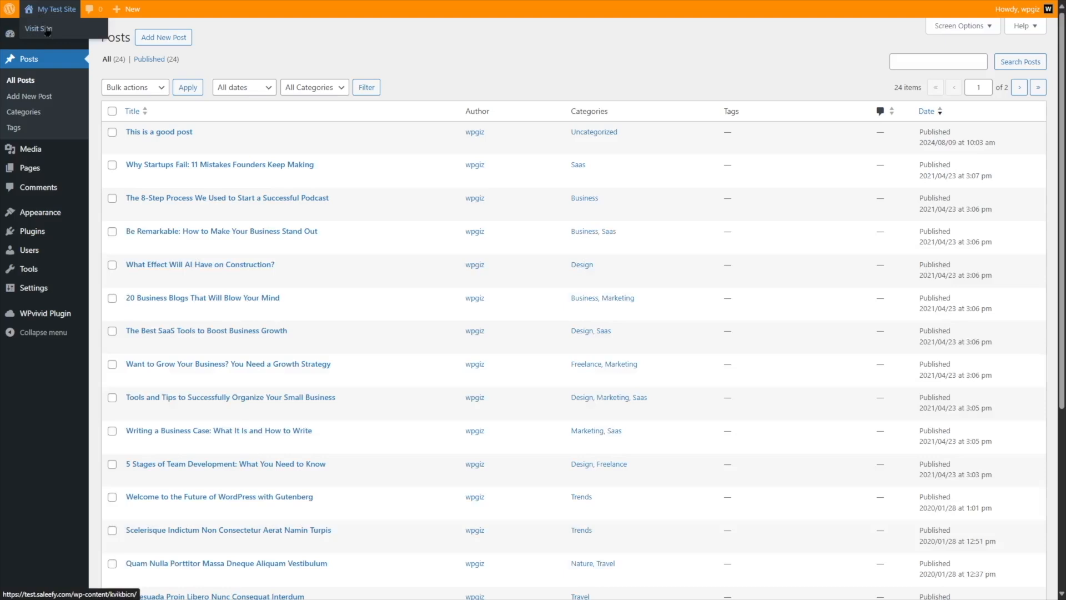
click(38, 32)
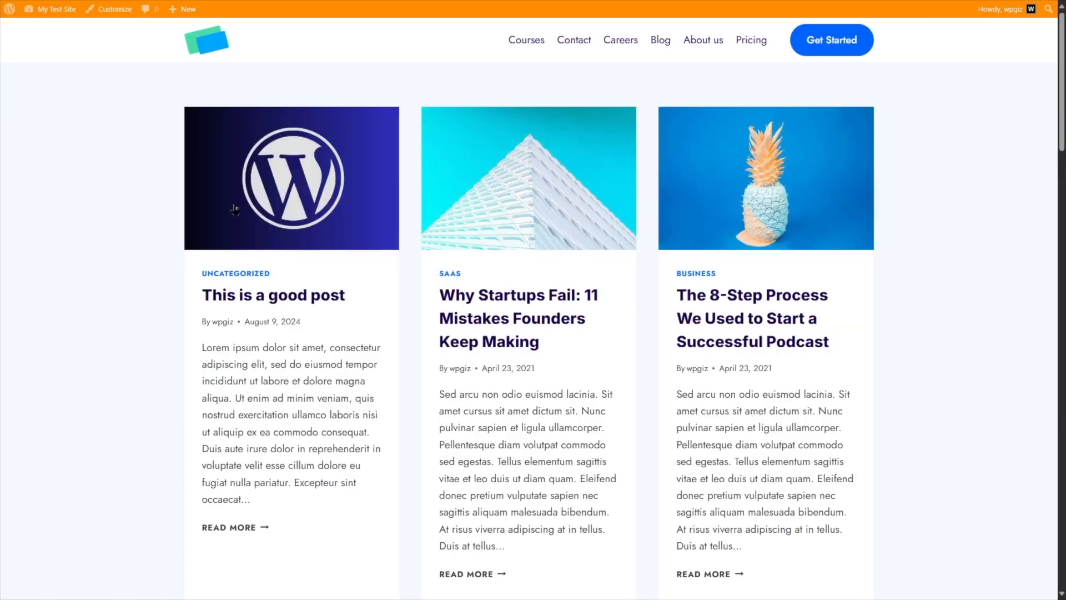
click(290, 229)
scroll(289, 229, down, 5)
scroll(290, 230, up, 1)
scroll(289, 229, up, 4)
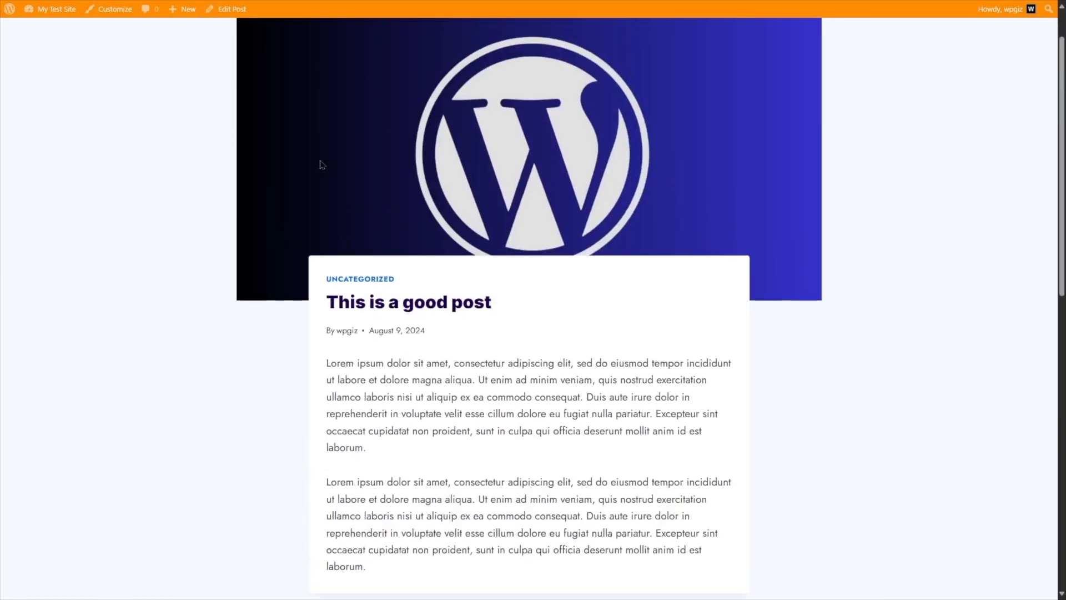
scroll(120, 141, up, 1)
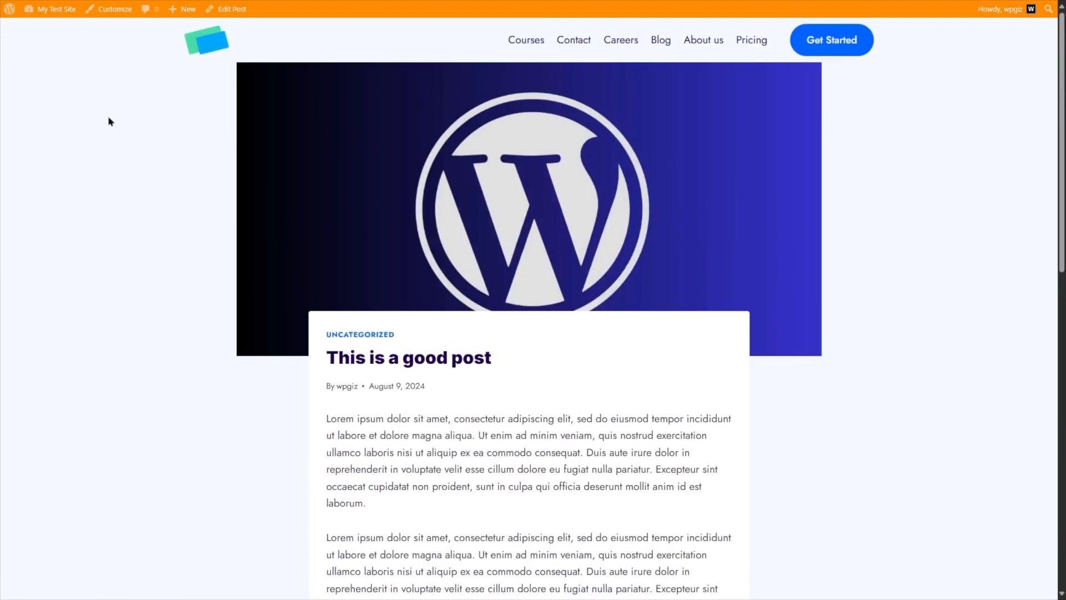
mouse_move(50, 8)
click(45, 34)
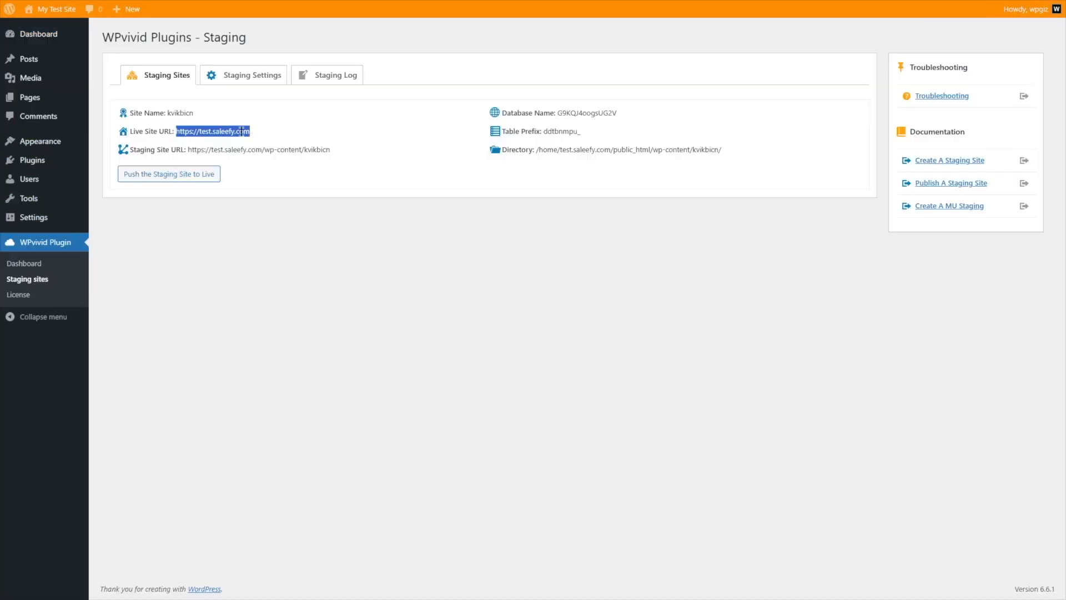
drag(176, 131, 143, 131)
click(176, 146)
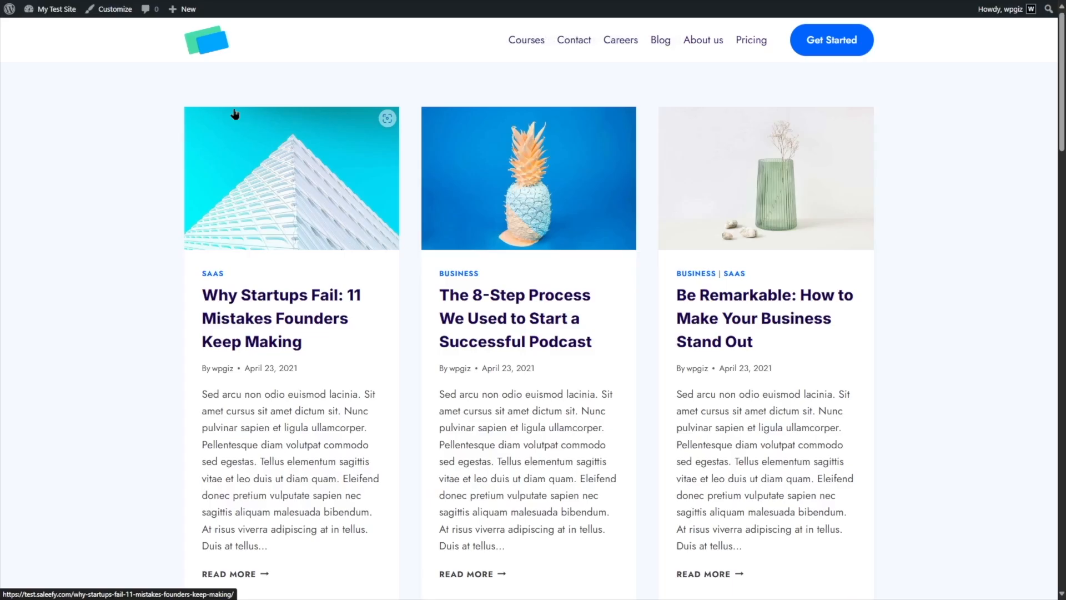
- Look through the posts on the live site's blog page
scroll(271, 153, down, 5)
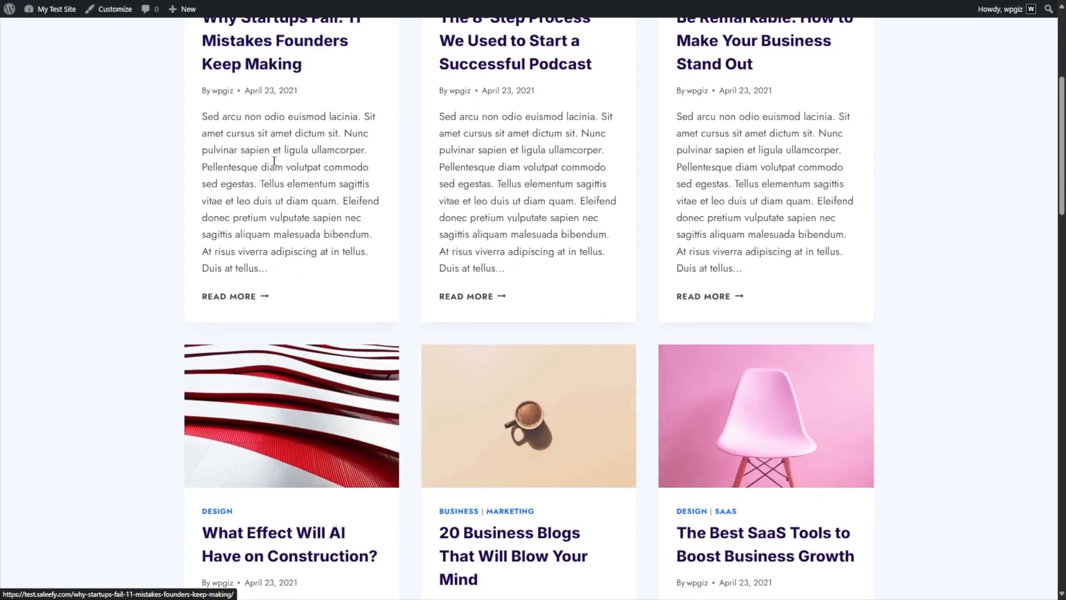
scroll(274, 161, up, 5)
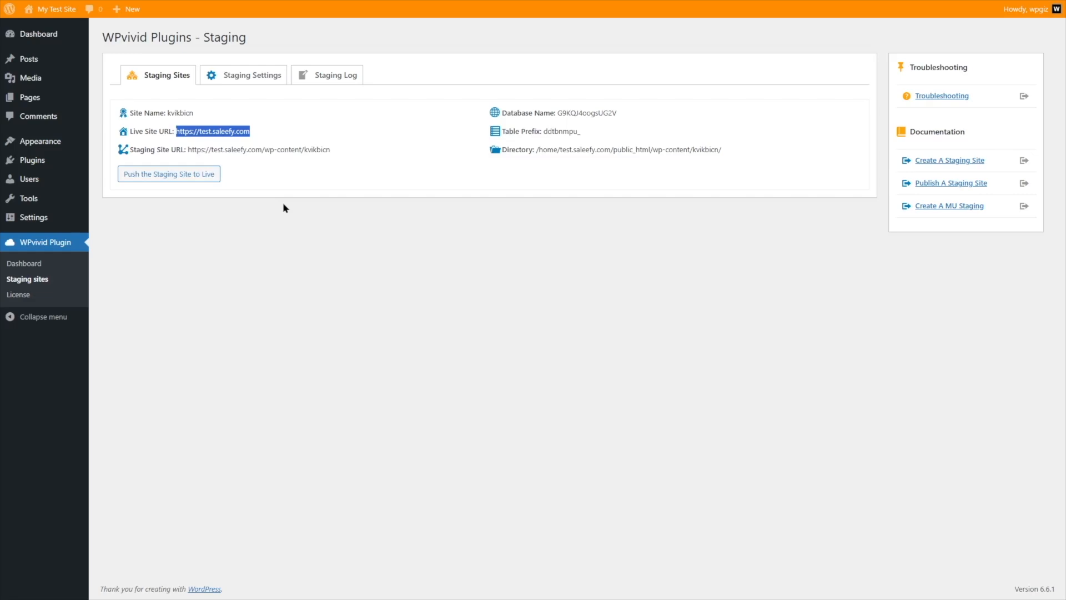
- Push the staging site to the live site with the Files + DB option and log out of the staging site
click(198, 177)
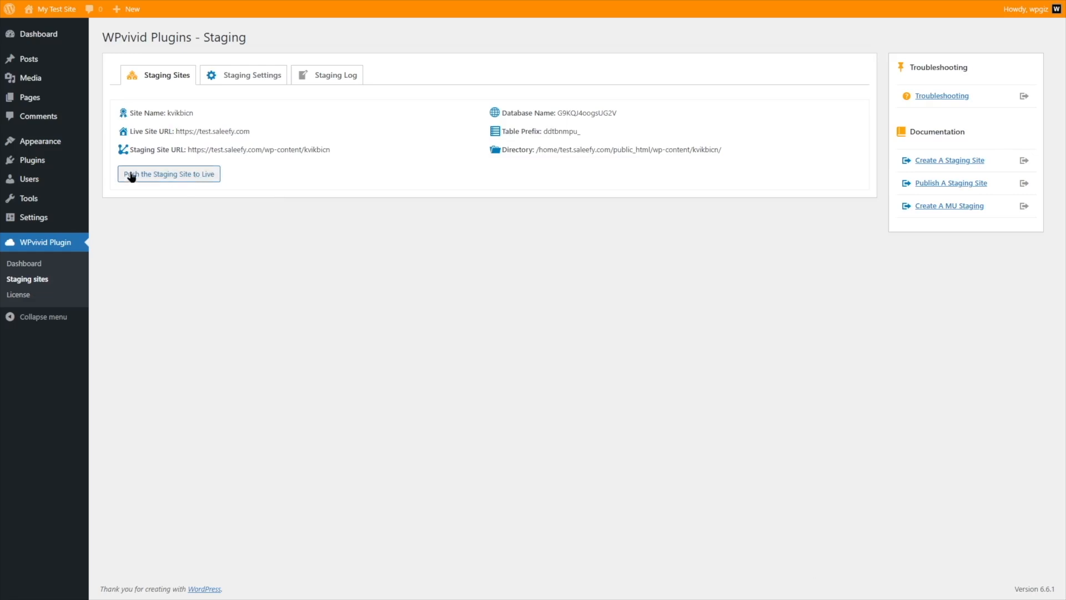
click(195, 177)
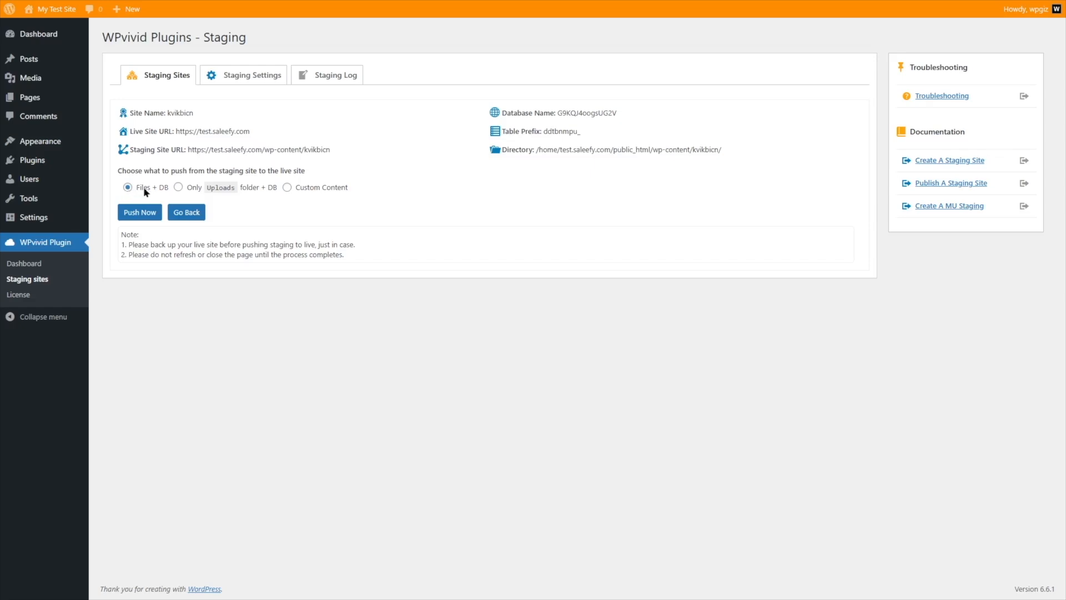
click(136, 217)
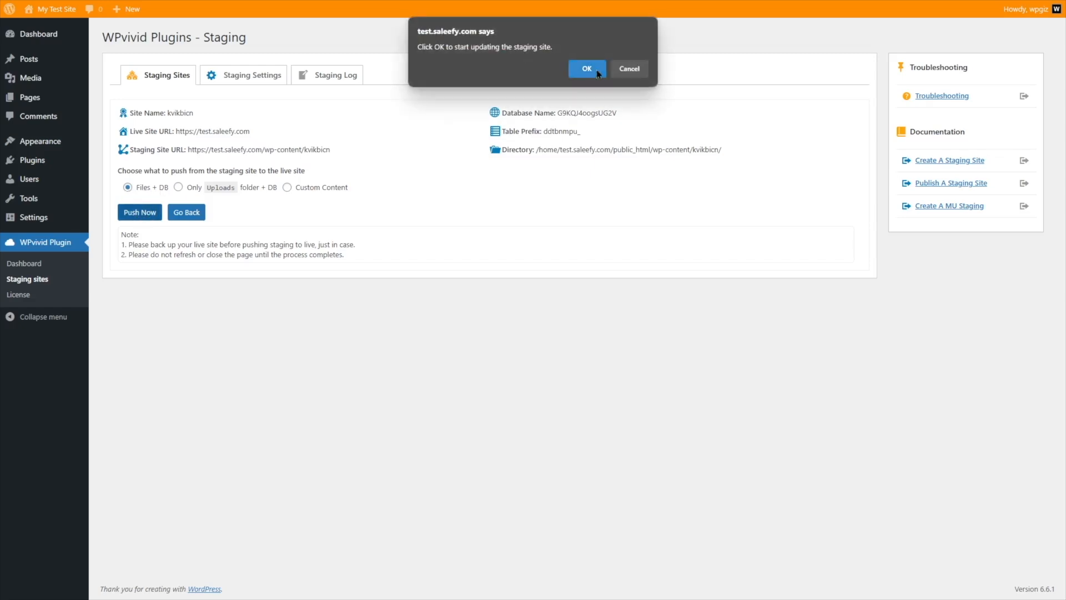
click(589, 67)
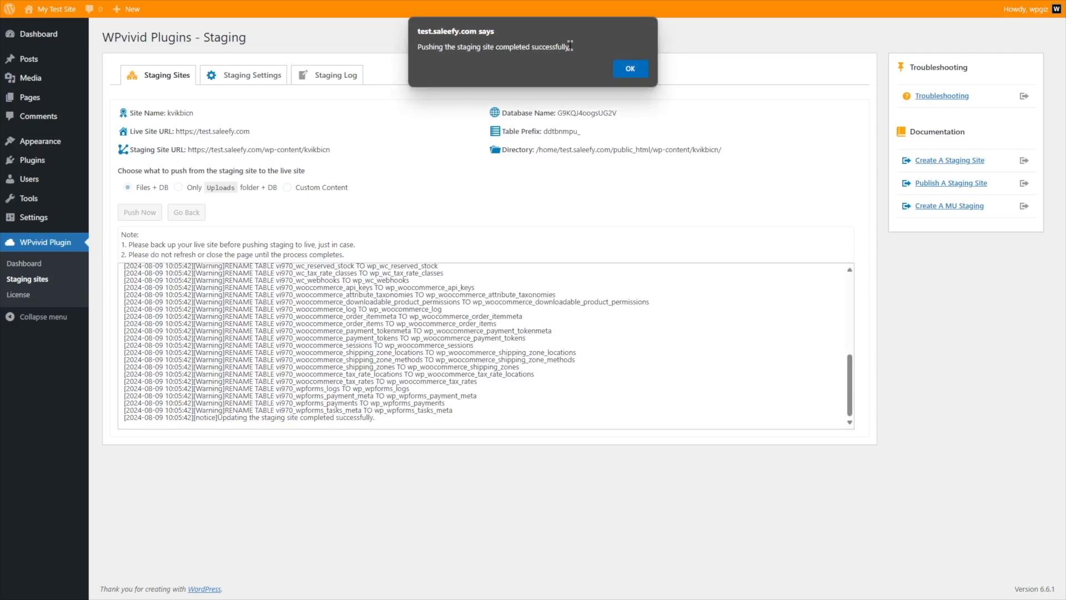
click(631, 69)
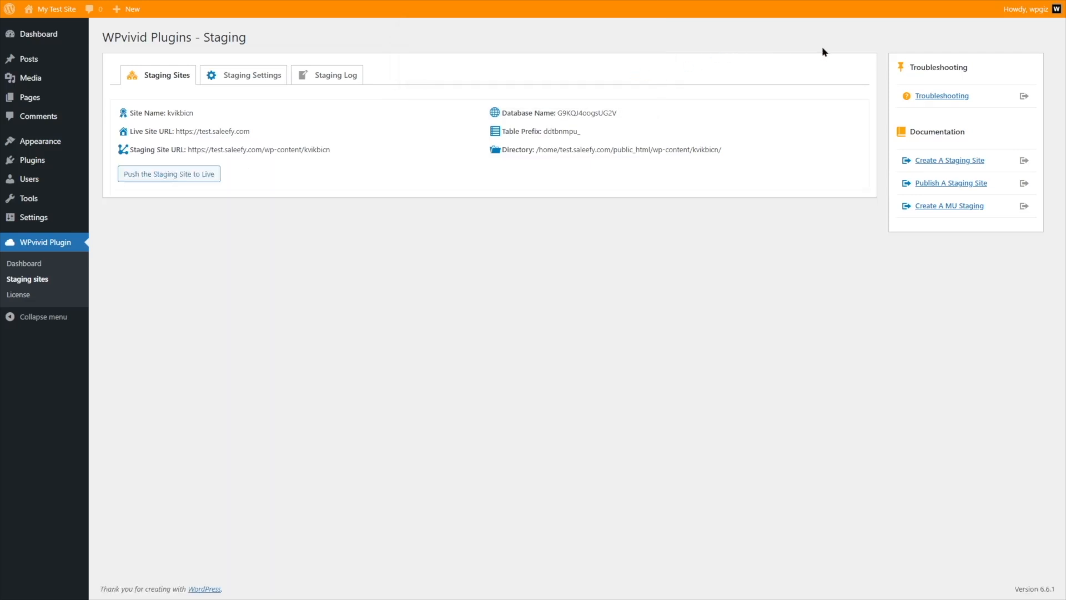
mouse_move(1028, 9)
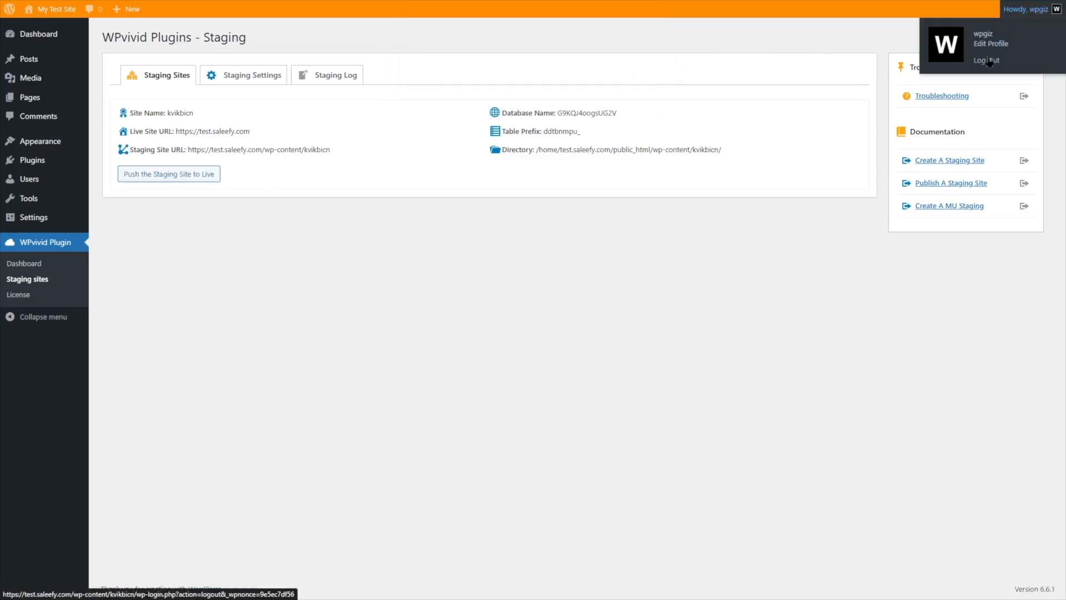
click(952, 62)
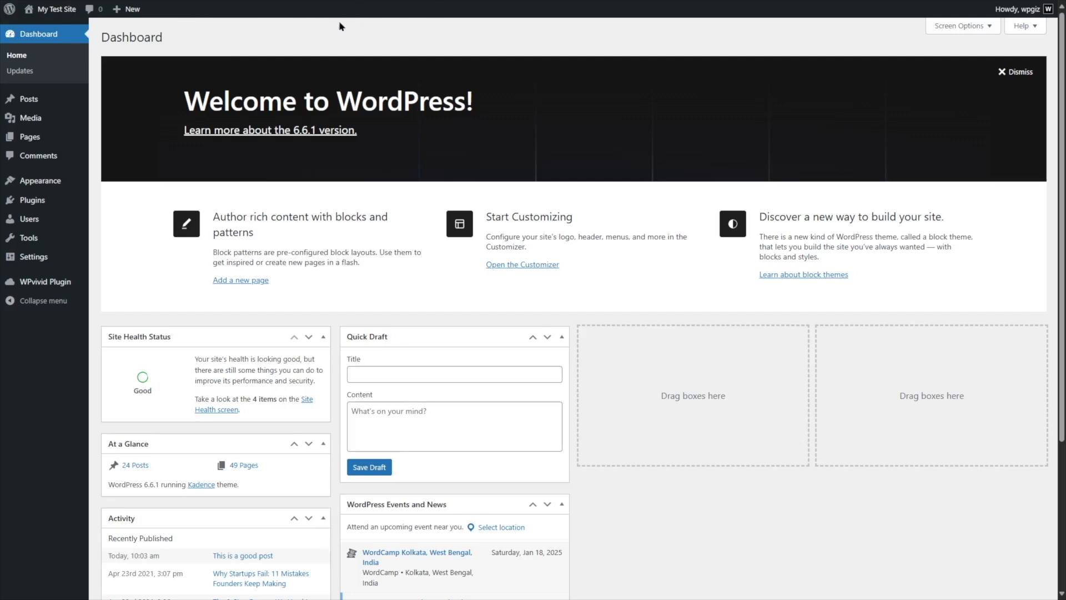
- Visit the live site's front end from its dashboard, open the post "This is a good post", and look through it
mouse_move(56, 9)
click(57, 30)
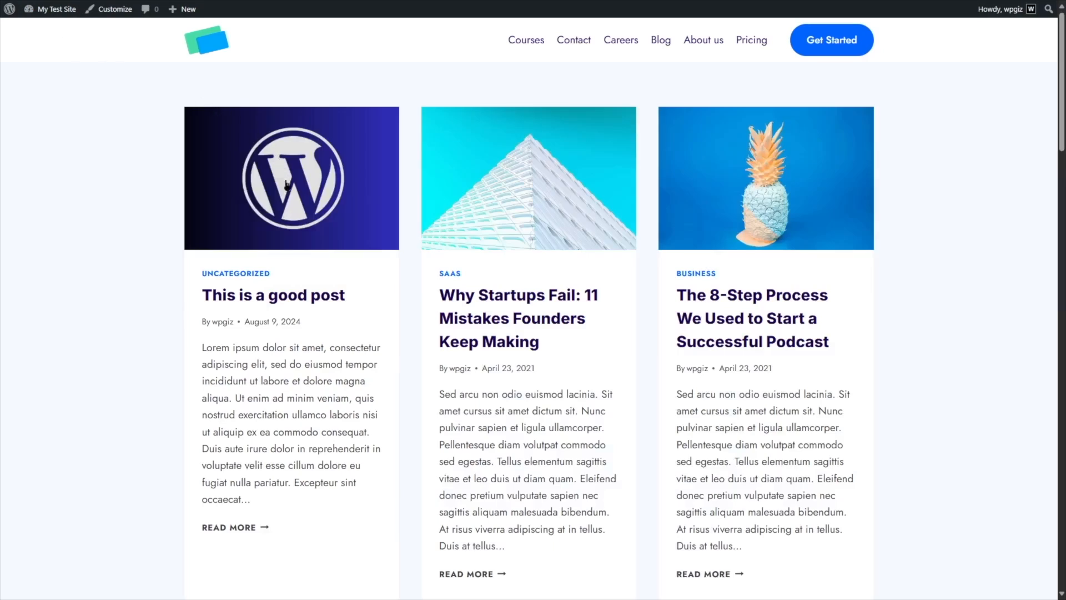
click(335, 178)
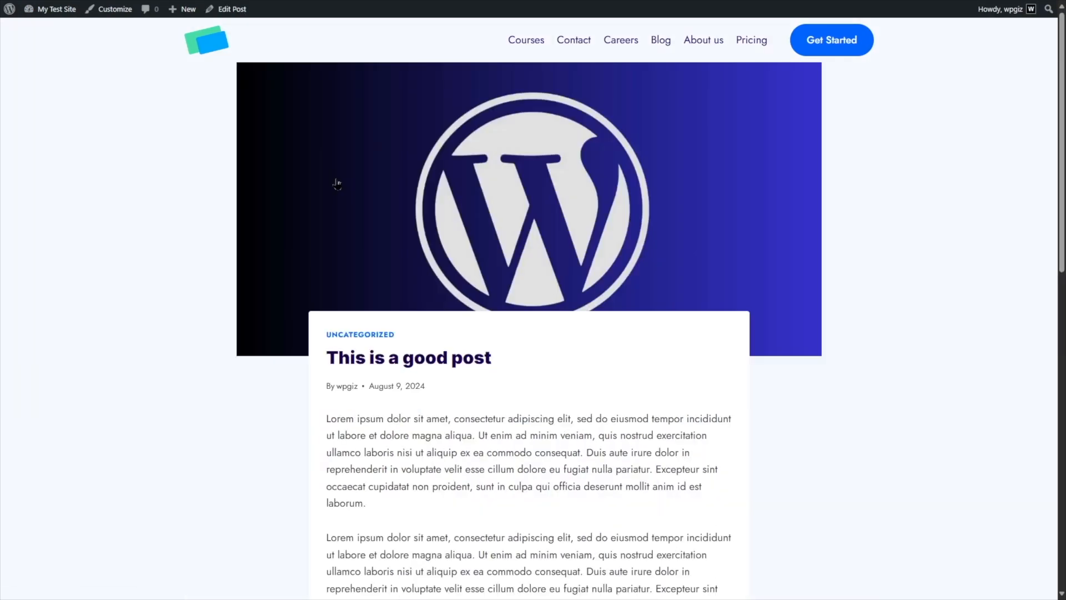
scroll(337, 183, down, 6)
scroll(335, 183, up, 6)
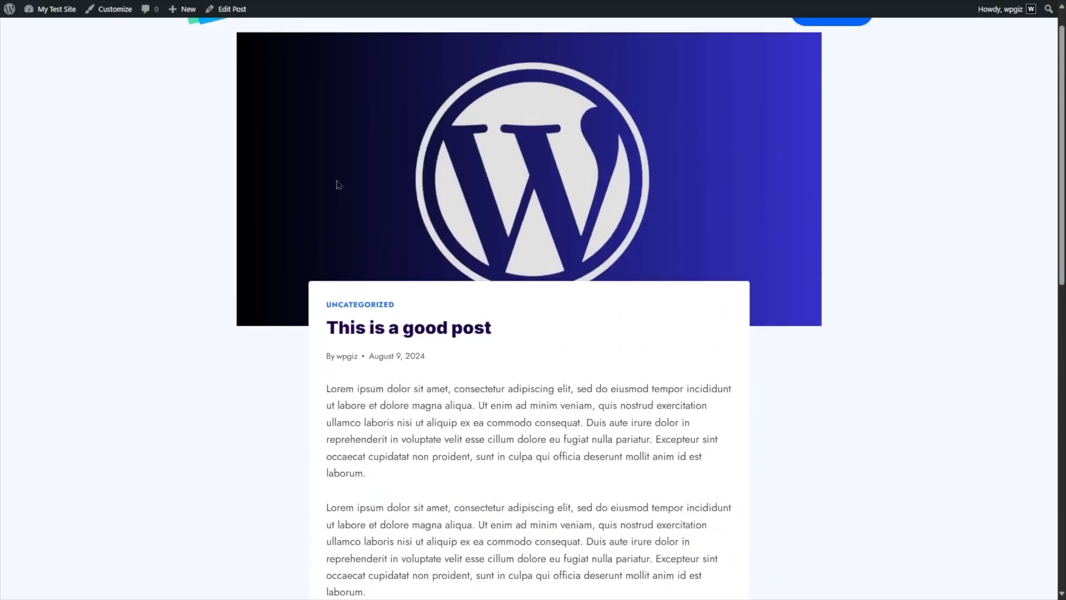
- Return to the live site's dashboard and open the post "This is a good post" for editing from the list of all posts
mouse_move(56, 9)
click(60, 27)
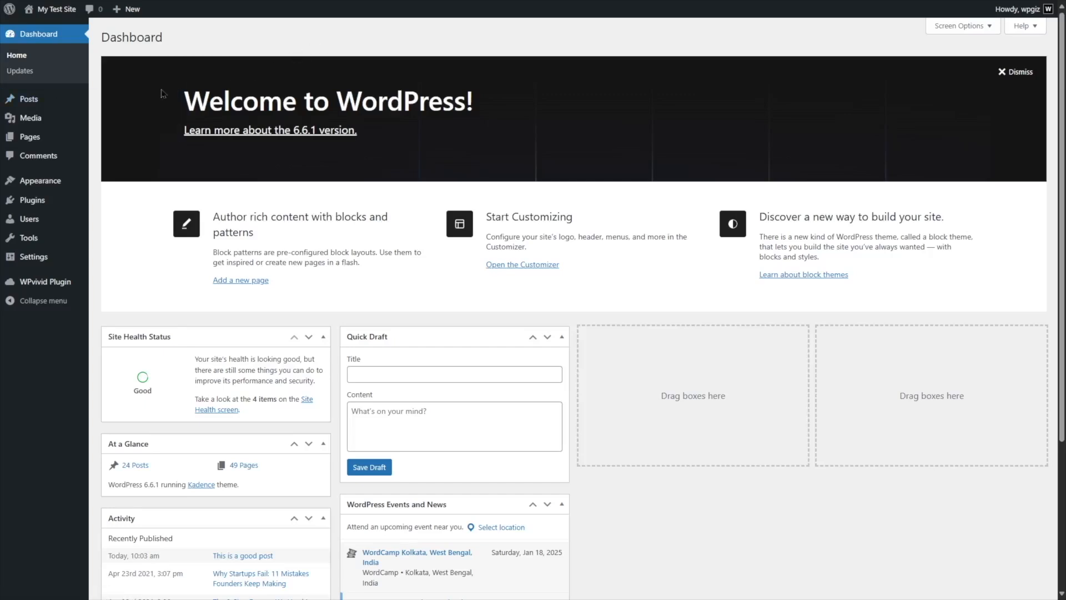
mouse_move(42, 108)
mouse_move(47, 100)
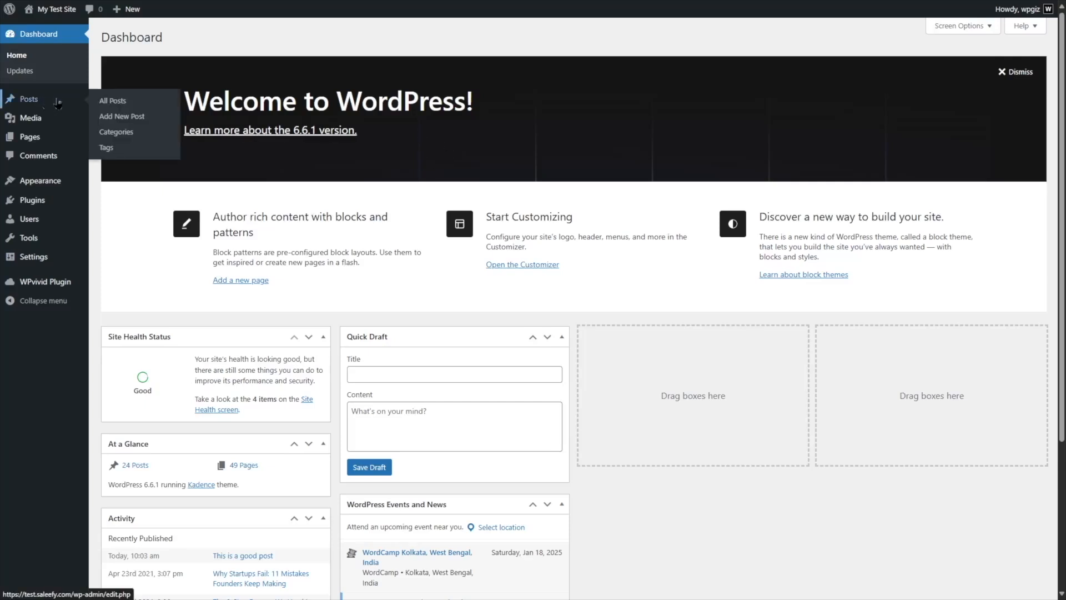
click(123, 102)
mouse_move(130, 131)
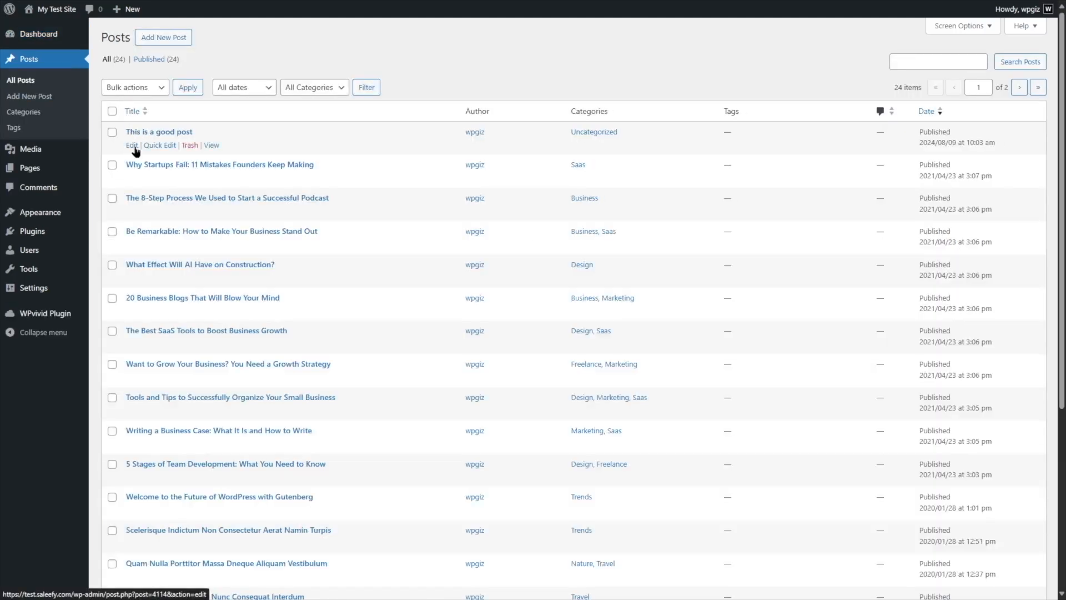
click(131, 146)
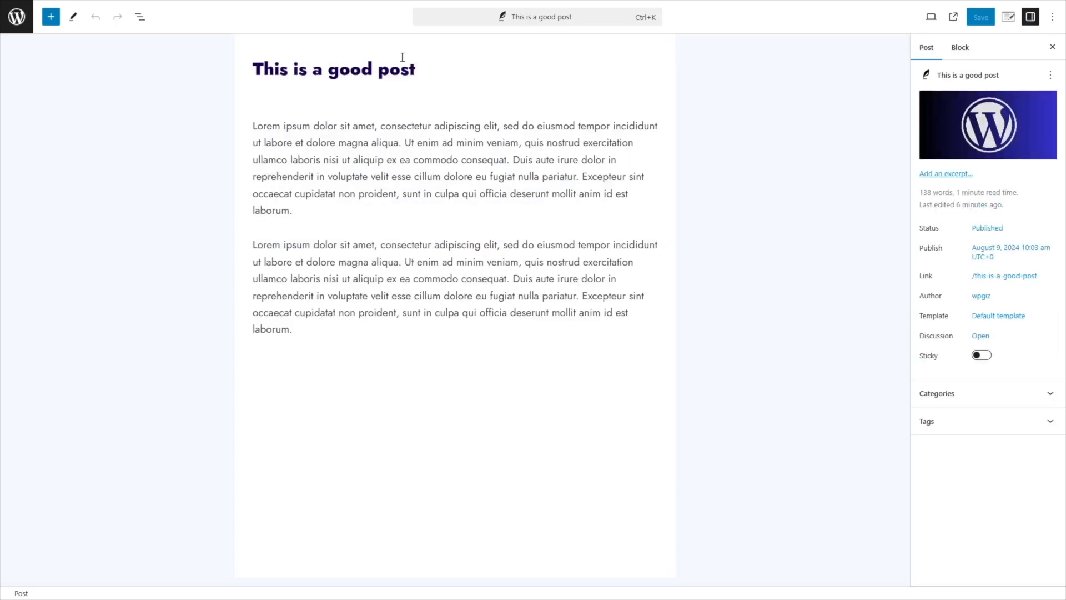
- Change the post's title to "This is the best post", save it, and return to the list of posts
click(426, 80)
text(the best)
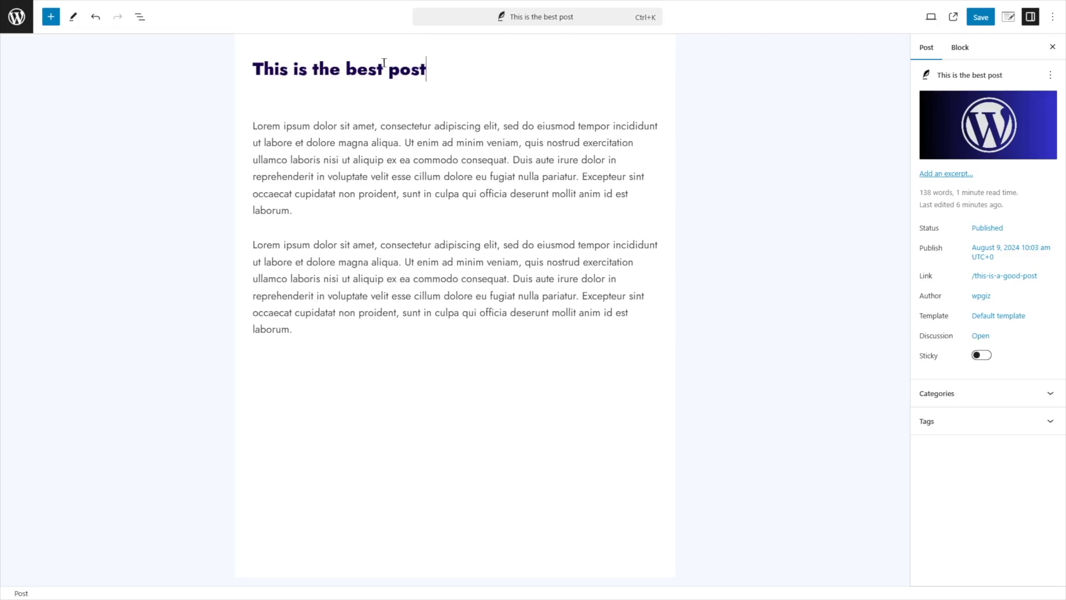
click(969, 19)
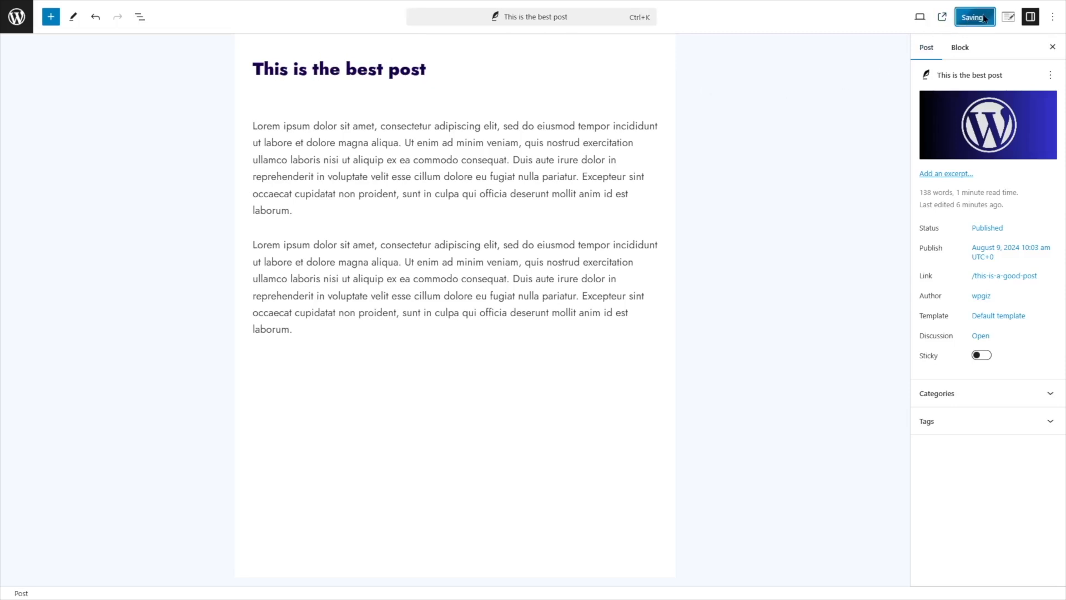
click(13, 25)
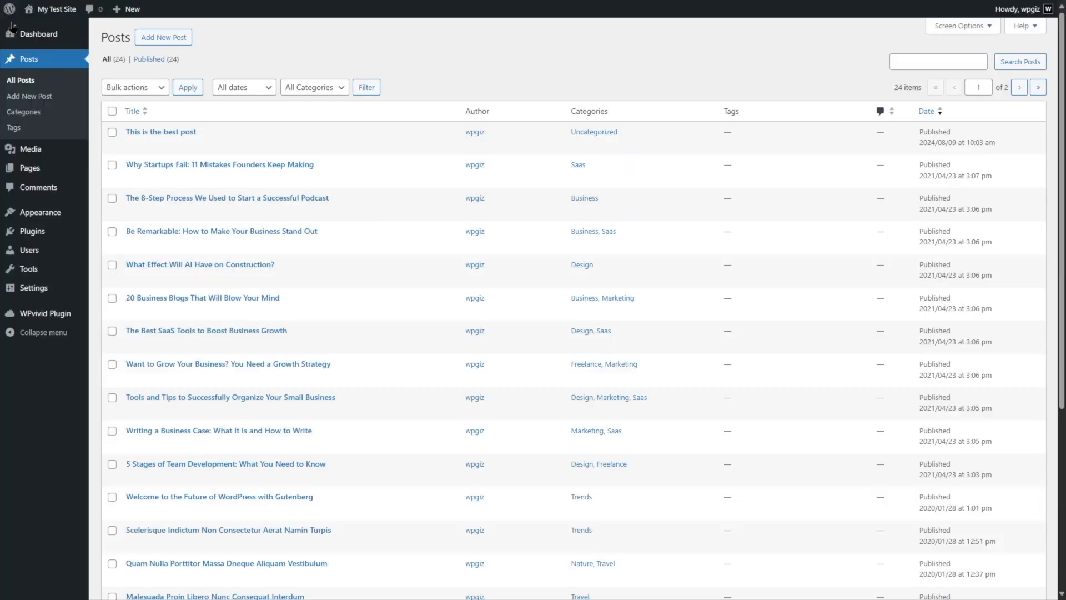
- Open the live site's WPvivid staging sites page and visit the staging site's home URL to check its posts
mouse_move(79, 314)
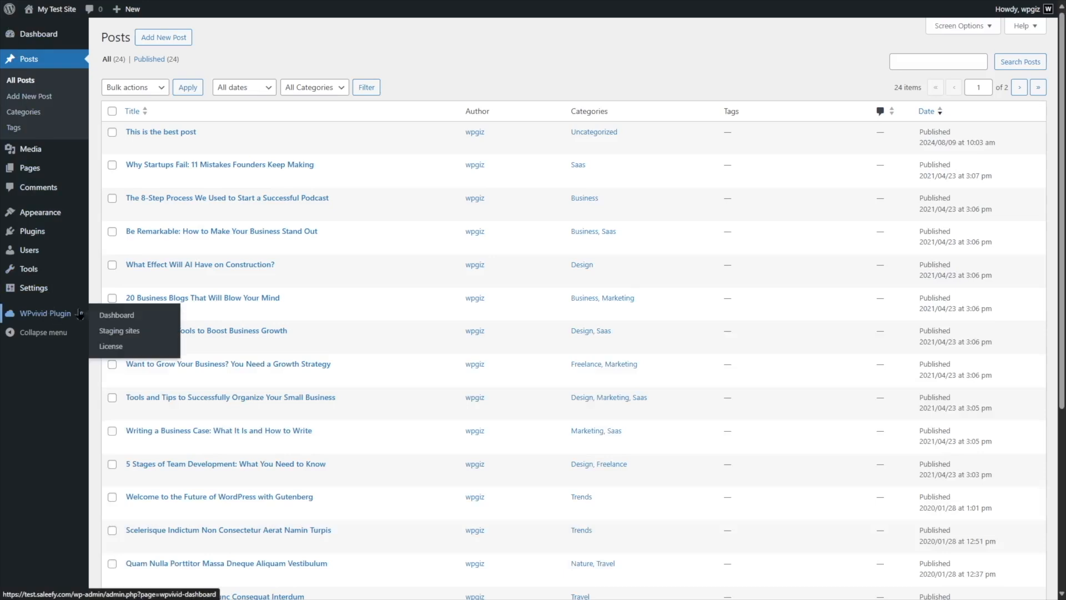
click(113, 331)
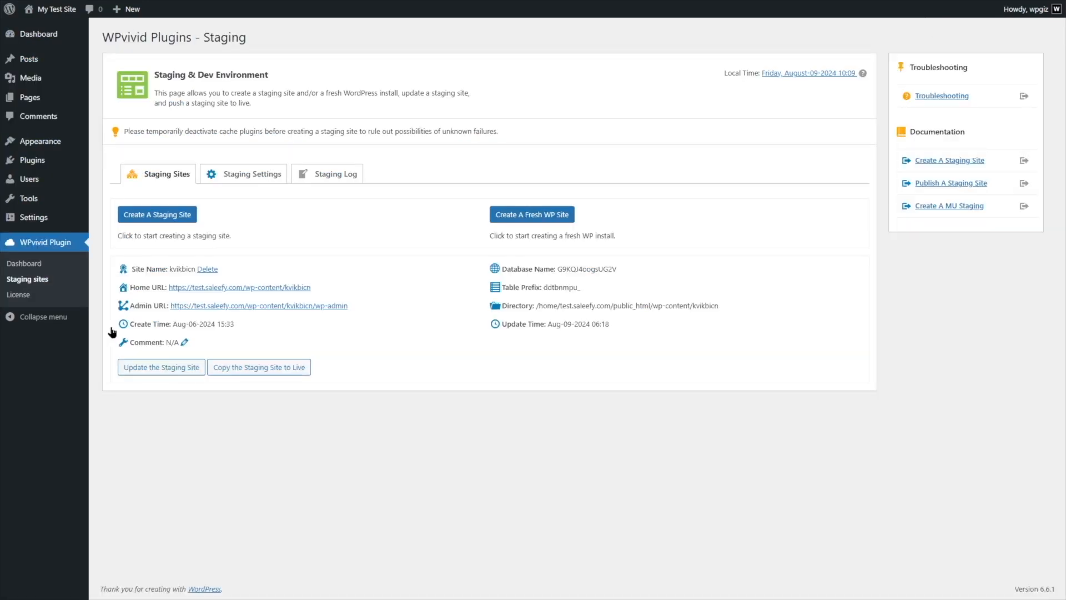
click(189, 289)
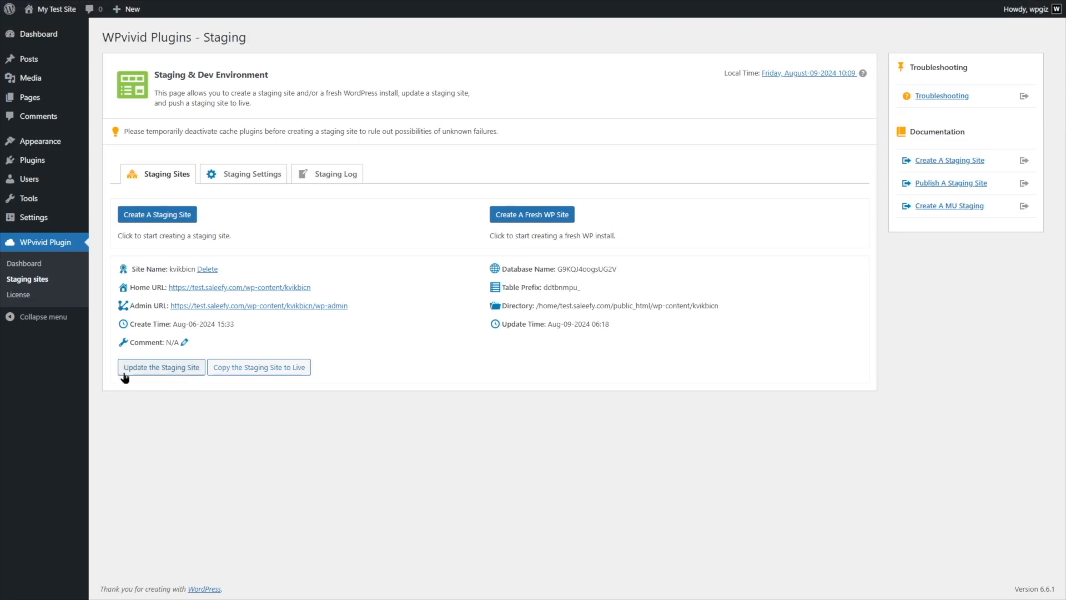
- Update the staging site from the live site with the Files + DB option and visit the staging home URL to check the post title
click(197, 368)
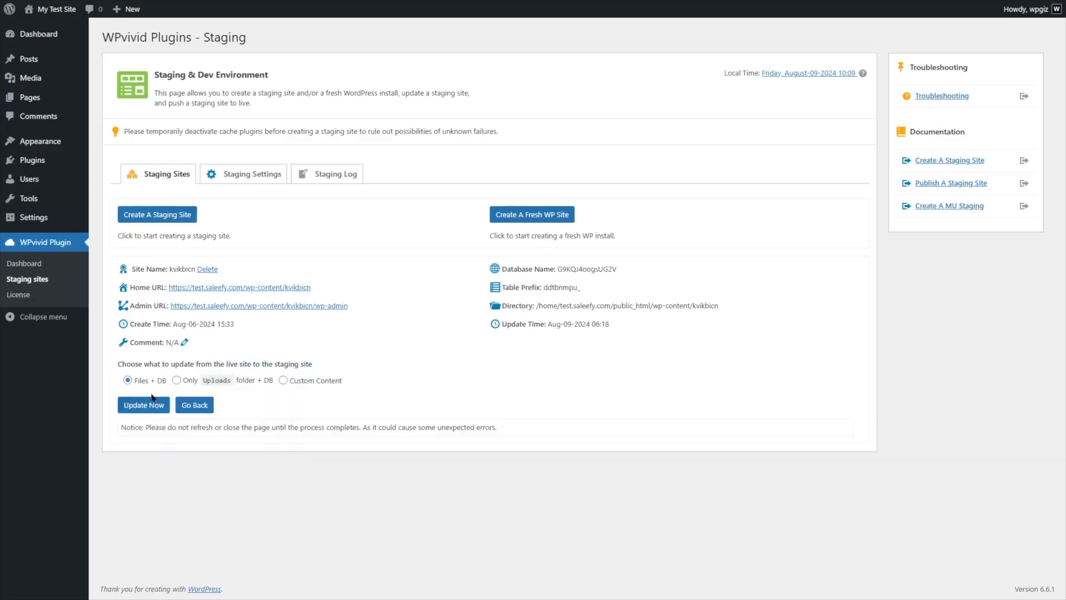
click(132, 410)
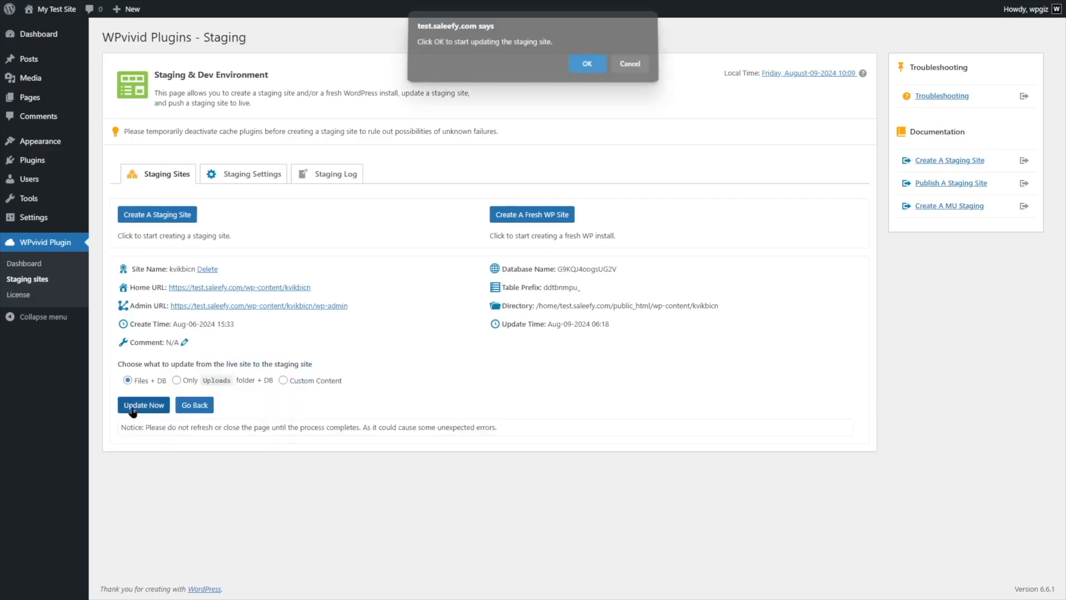
click(584, 67)
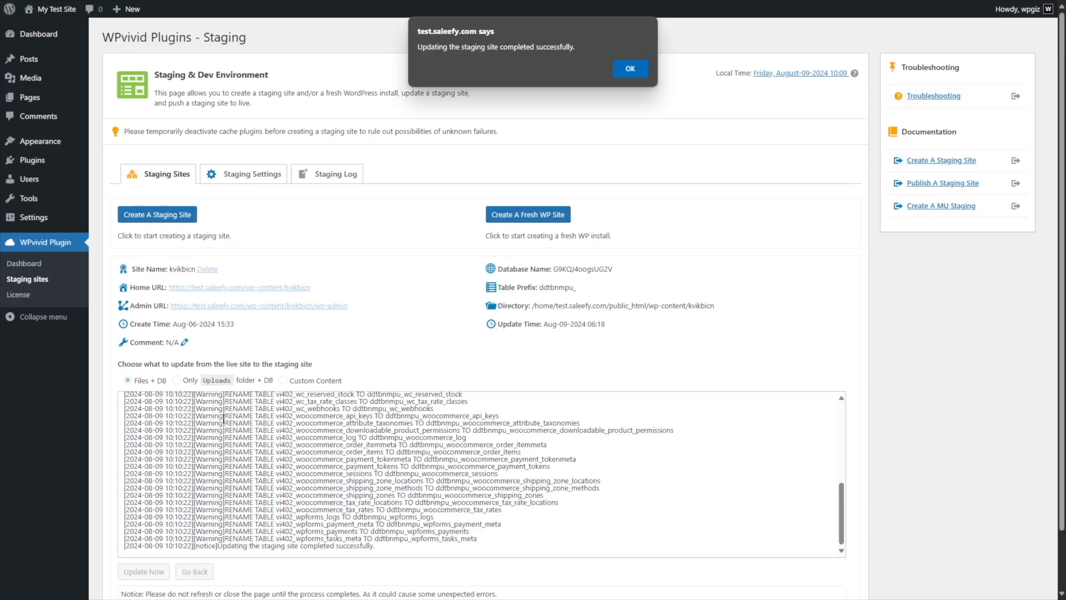
click(630, 69)
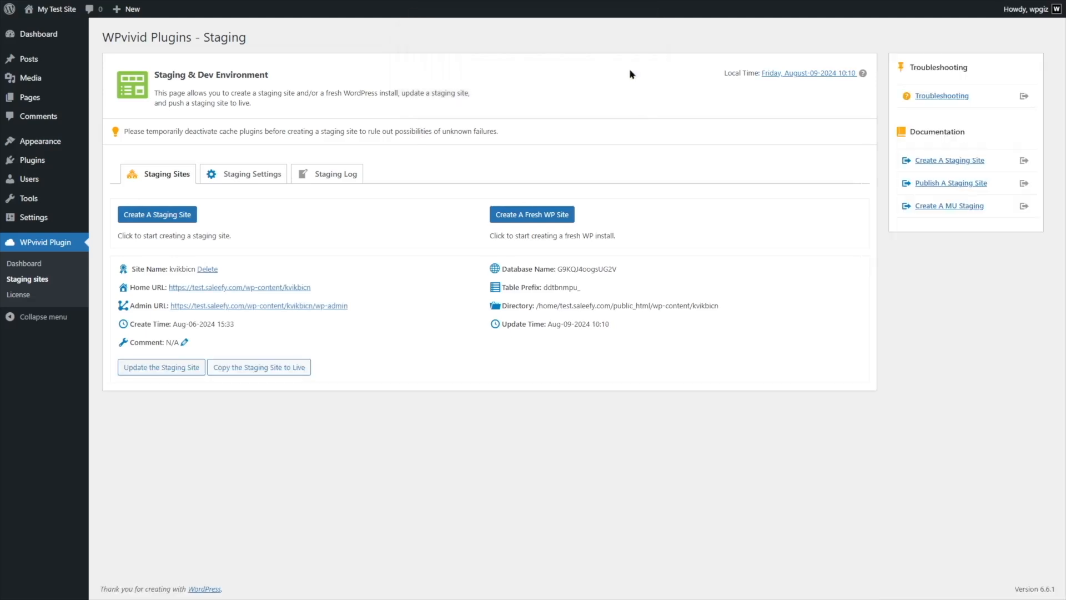
click(205, 293)
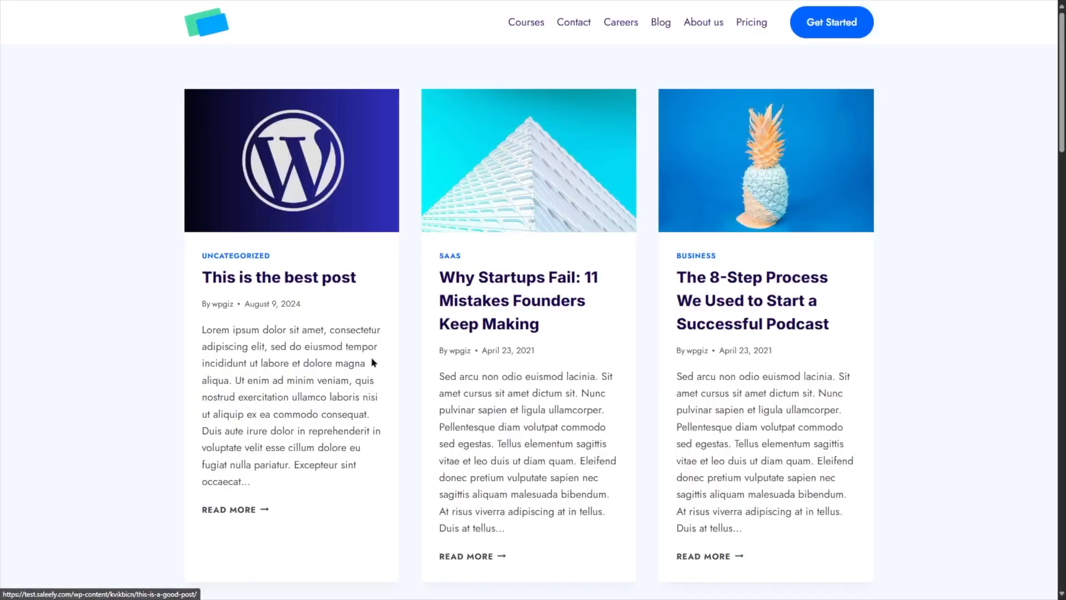